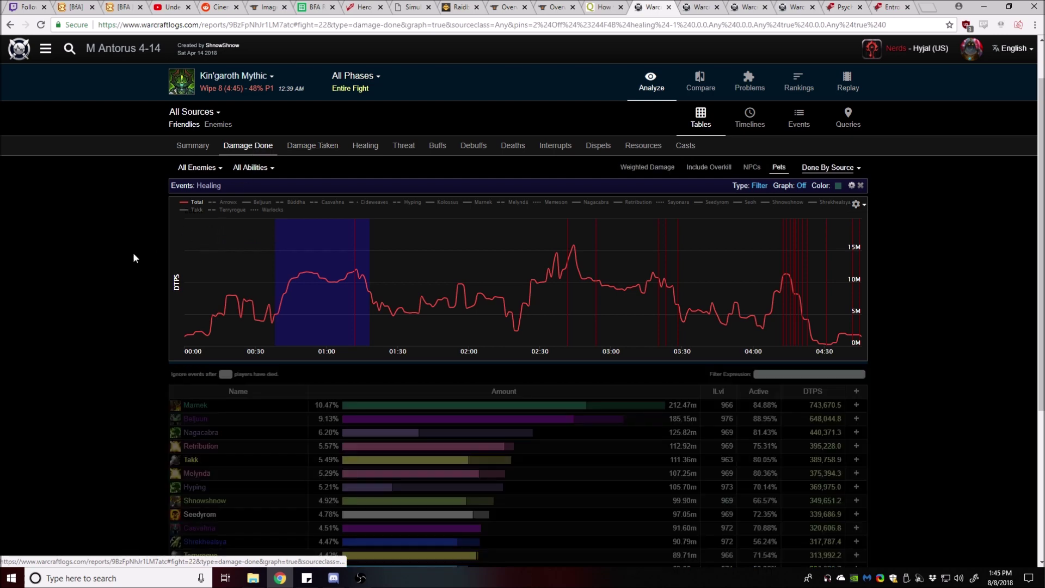
Step: Remove the Healing events filter pin from the Damage Done view of the Kin'garoth Mythic wipe
scroll(103, 275, down, 3)
scroll(105, 276, up, 2)
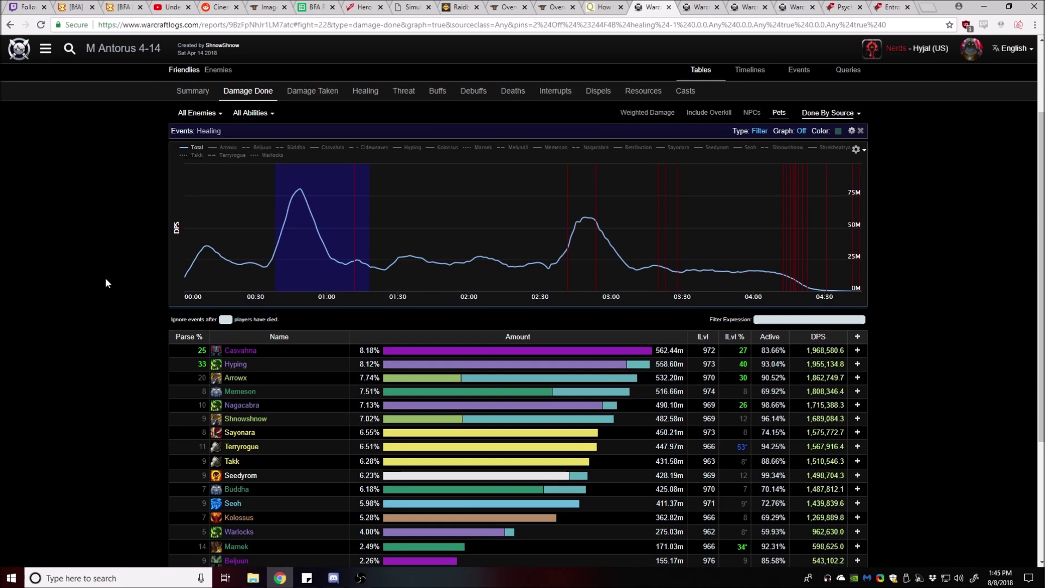
scroll(58, 238, up, 2)
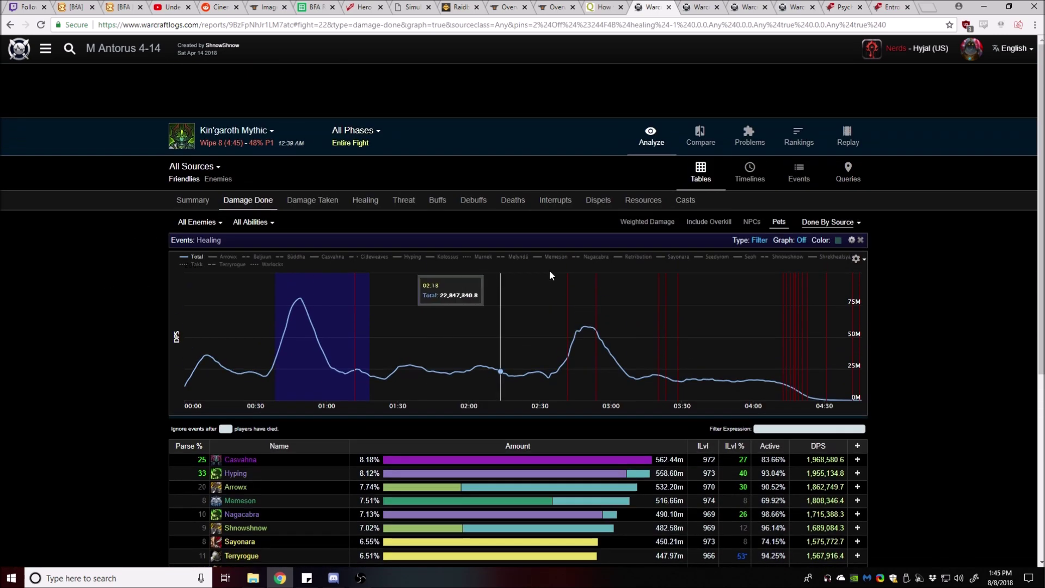
click(860, 241)
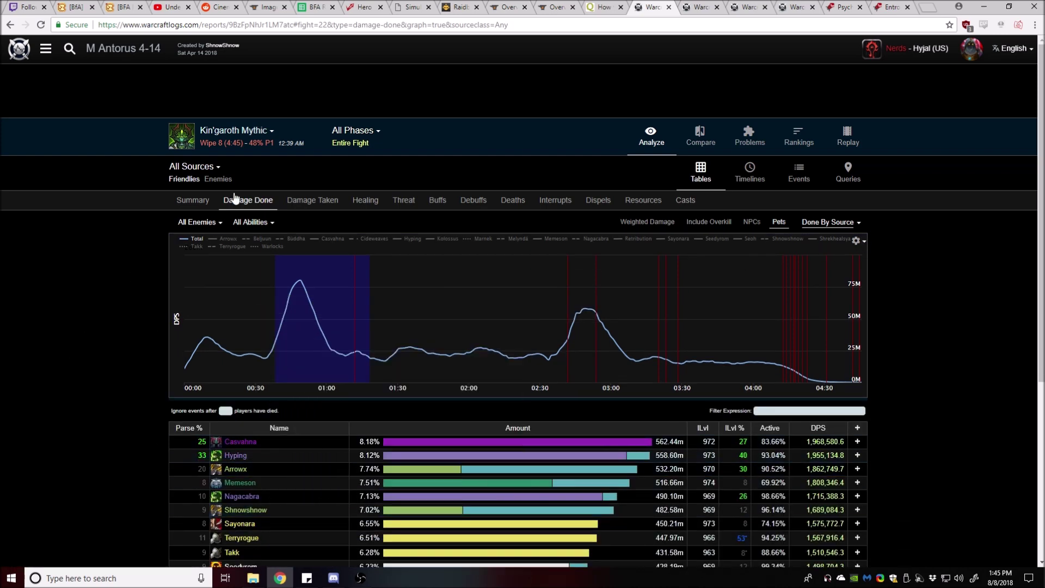
Step: Limit the Damage Done view to the enemy Kin'garoth, review its graph, and clear that enemy filter
click(202, 227)
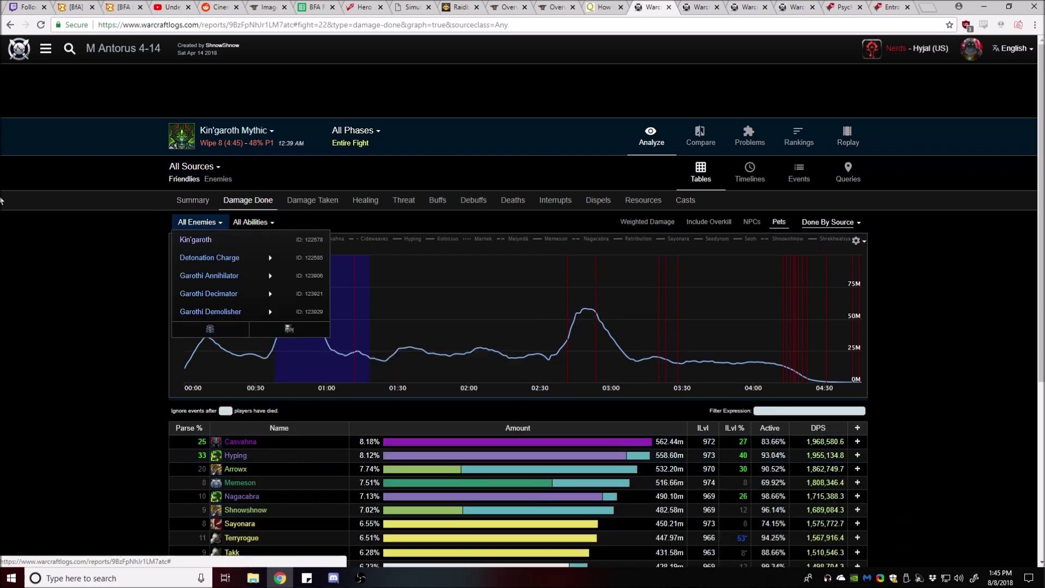
click(207, 248)
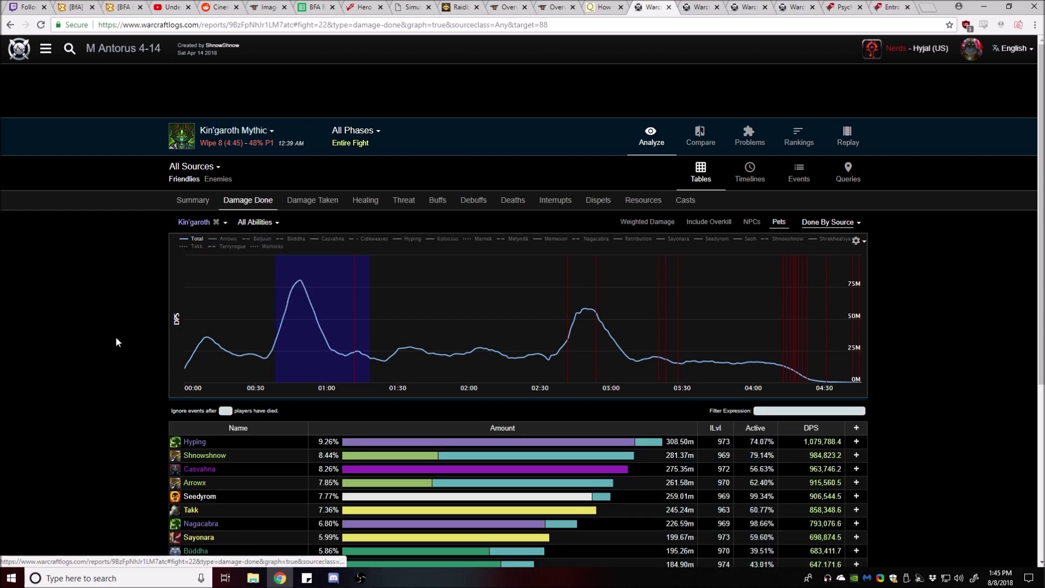
scroll(115, 338, down, 3)
scroll(288, 308, up, 3)
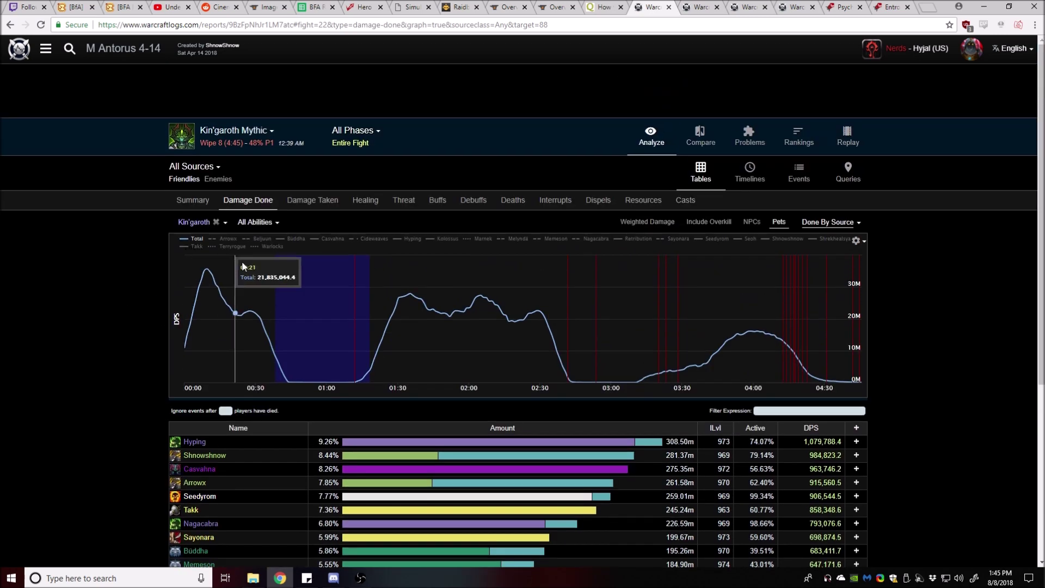
click(219, 223)
Step: Look through the Buffs and Casts data, including the timeline view, and return to the Casts table
click(437, 201)
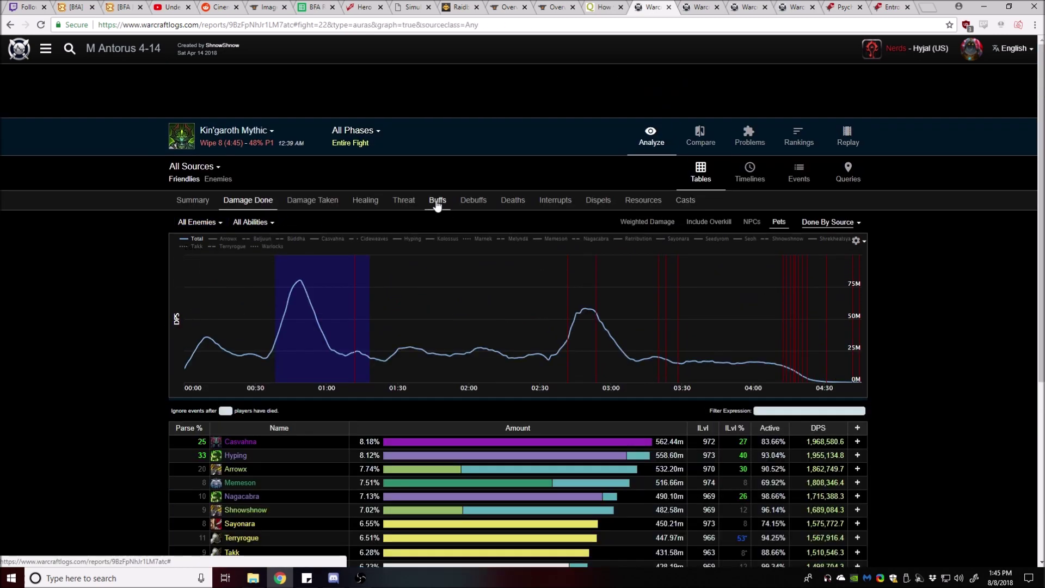
click(689, 204)
click(750, 173)
click(698, 179)
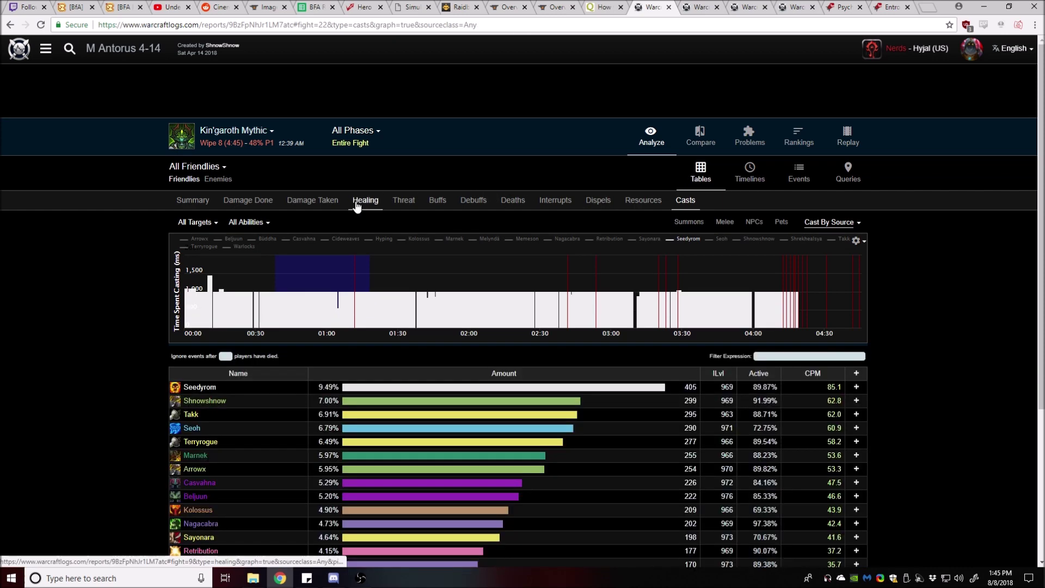
Step: Show the Healing table for the fight and inspect the top healer's breakdown by ability, target and harmful ability
click(357, 206)
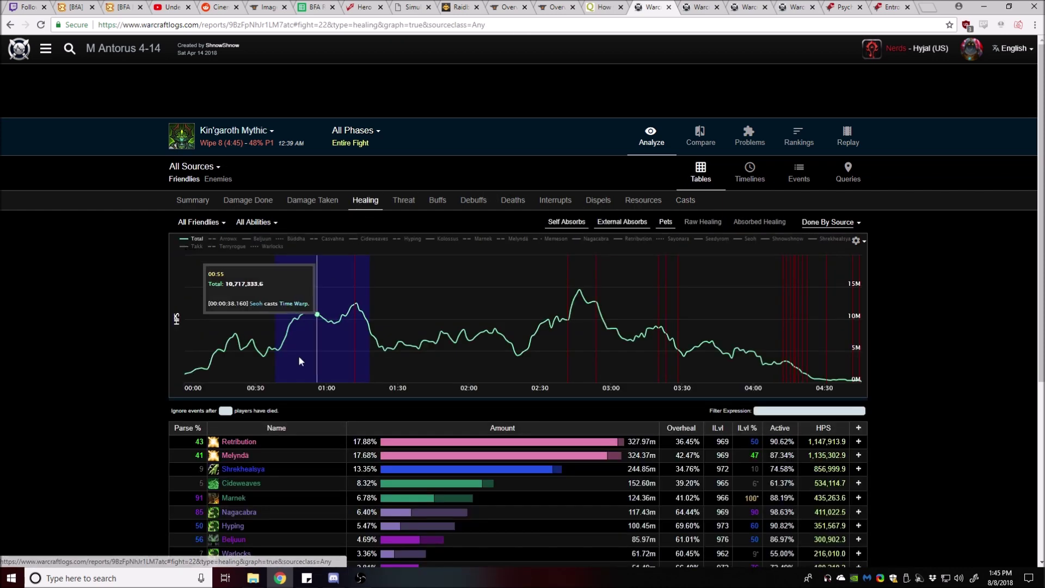
scroll(112, 404, down, 2)
mouse_move(414, 337)
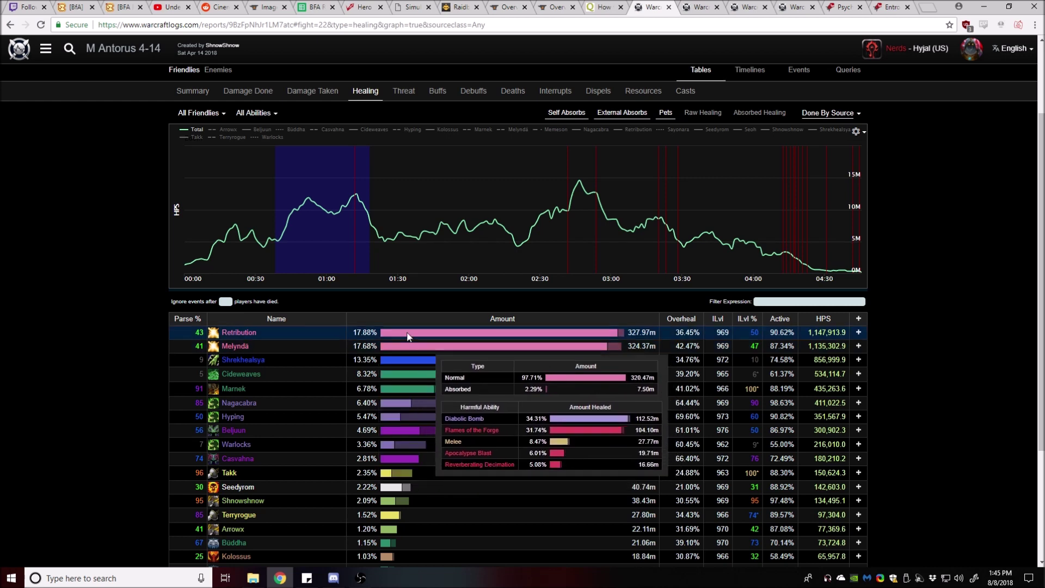
mouse_move(240, 339)
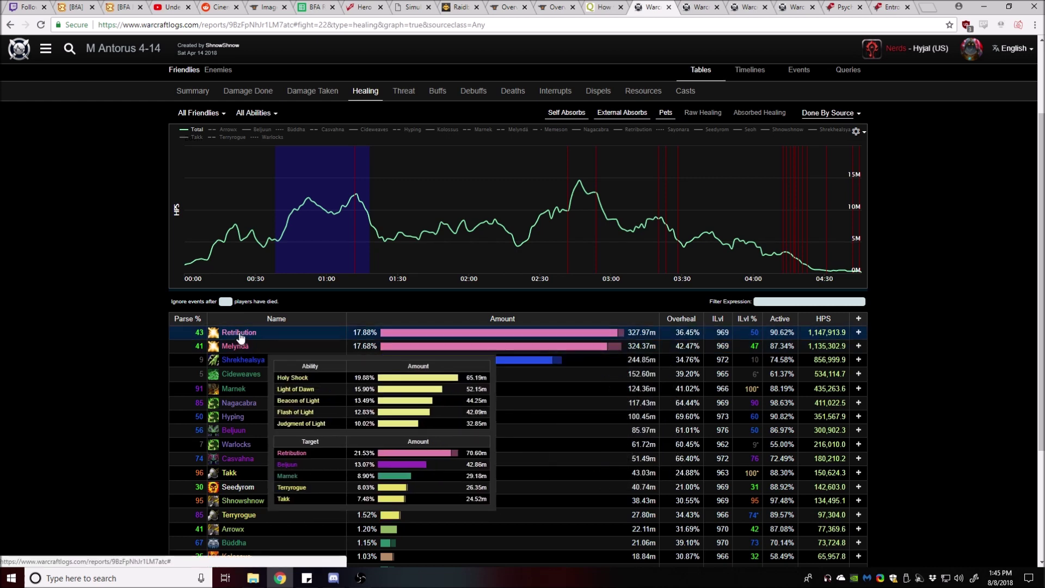
mouse_move(445, 342)
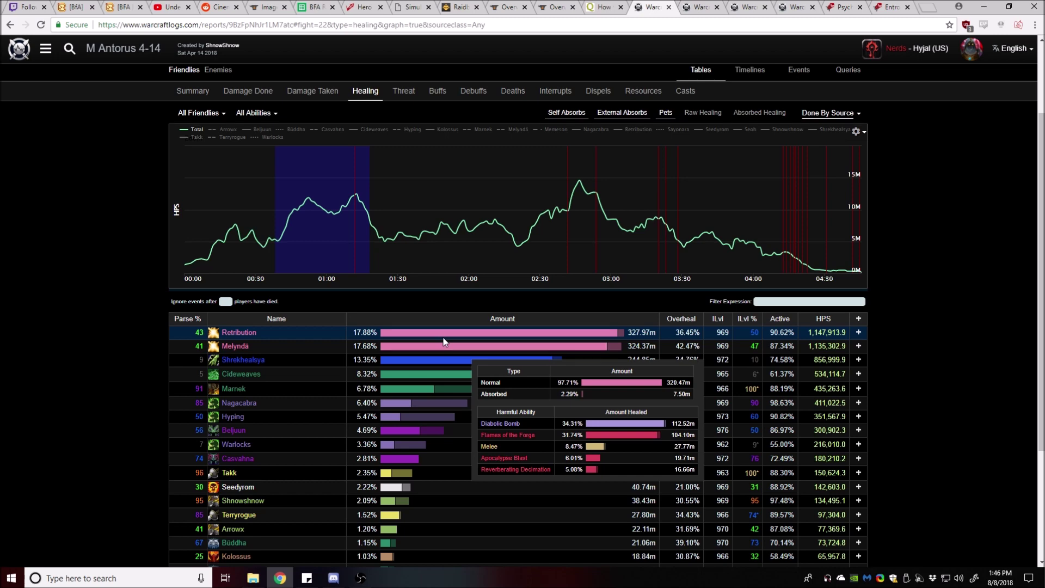
scroll(42, 296, up, 2)
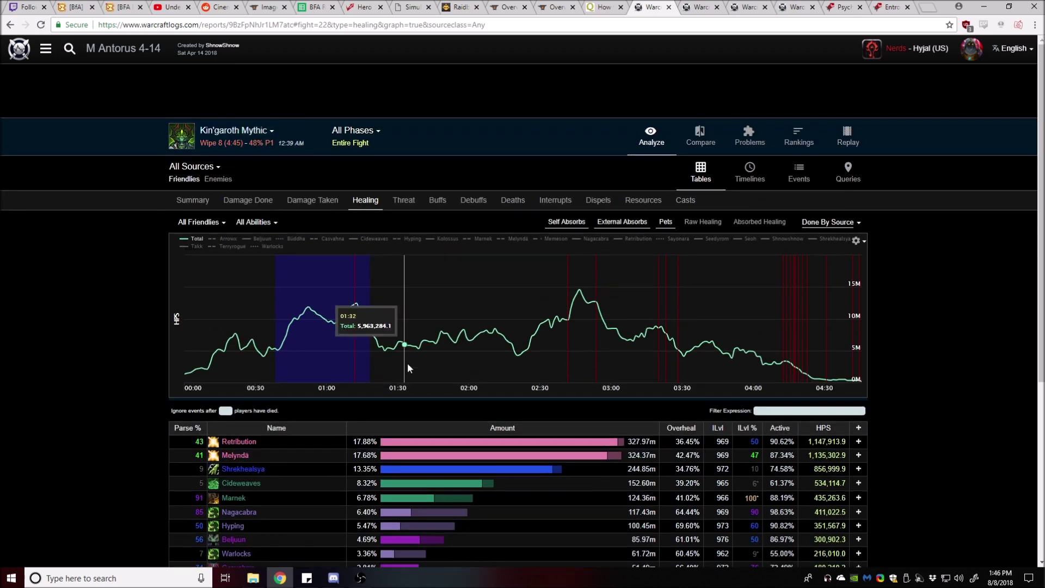
Step: Switch the report to the Imonar the Soulhunter Mythic kill and inspect the top healers' breakdowns
click(251, 142)
click(267, 239)
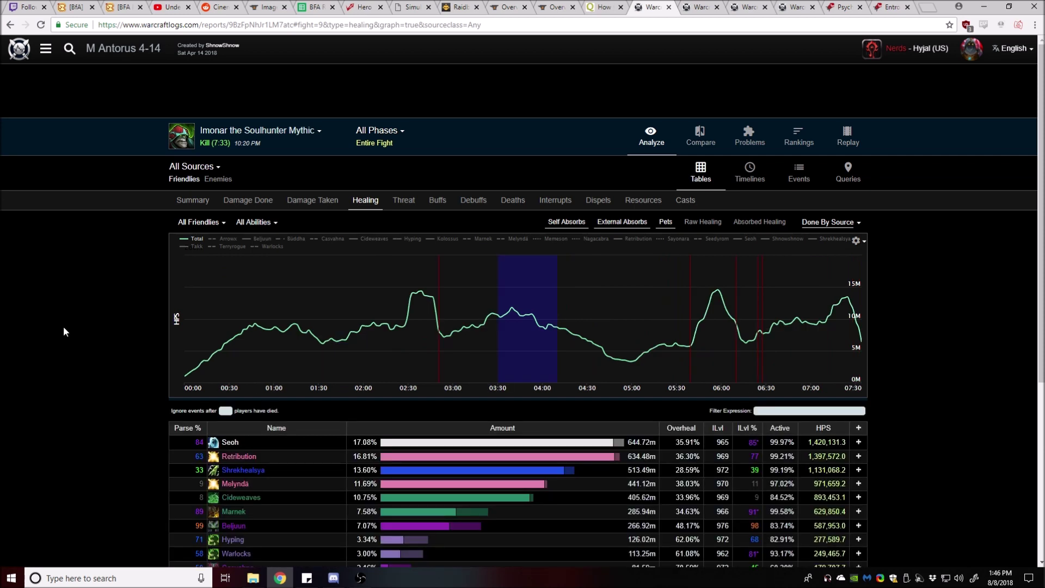
mouse_move(460, 444)
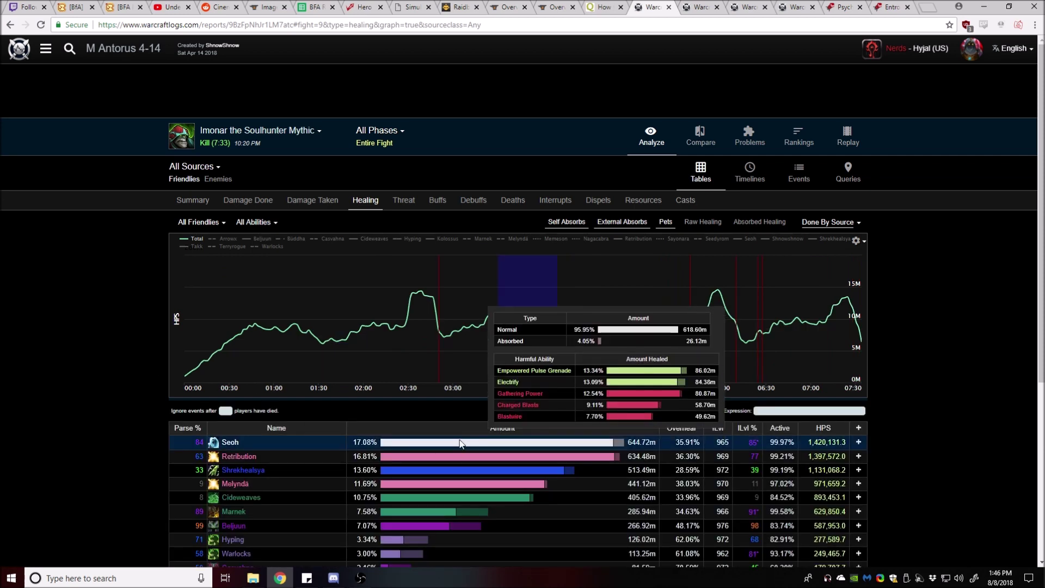
mouse_move(475, 460)
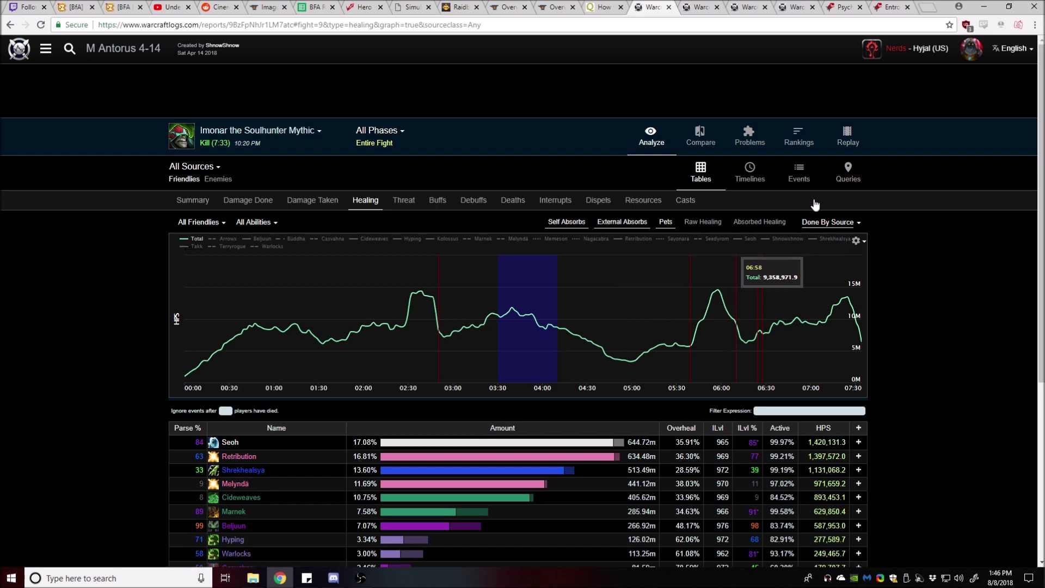
Step: Open the new query form for the fight's Healing view
click(848, 173)
click(701, 172)
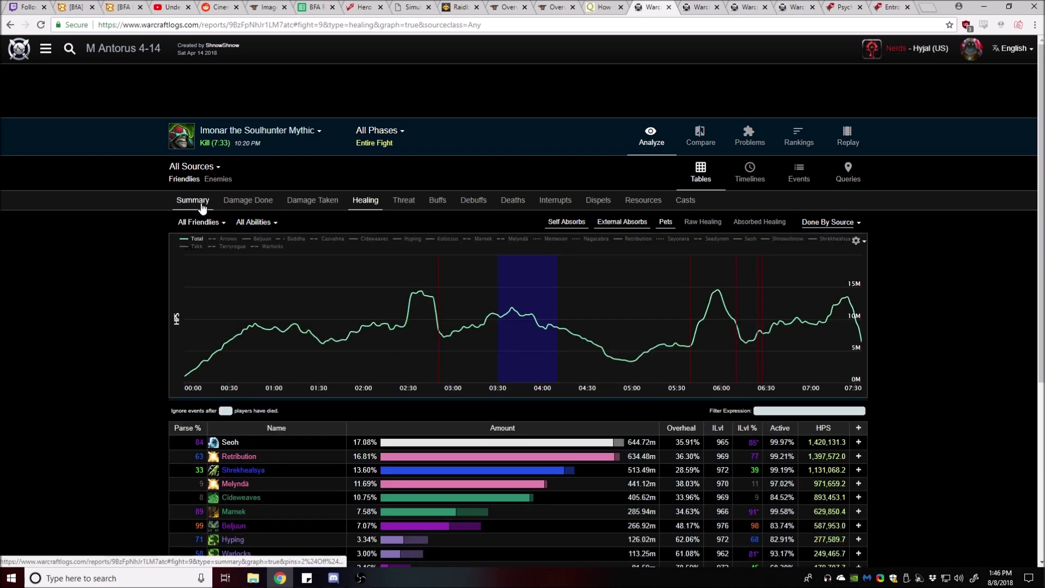
click(834, 188)
click(360, 578)
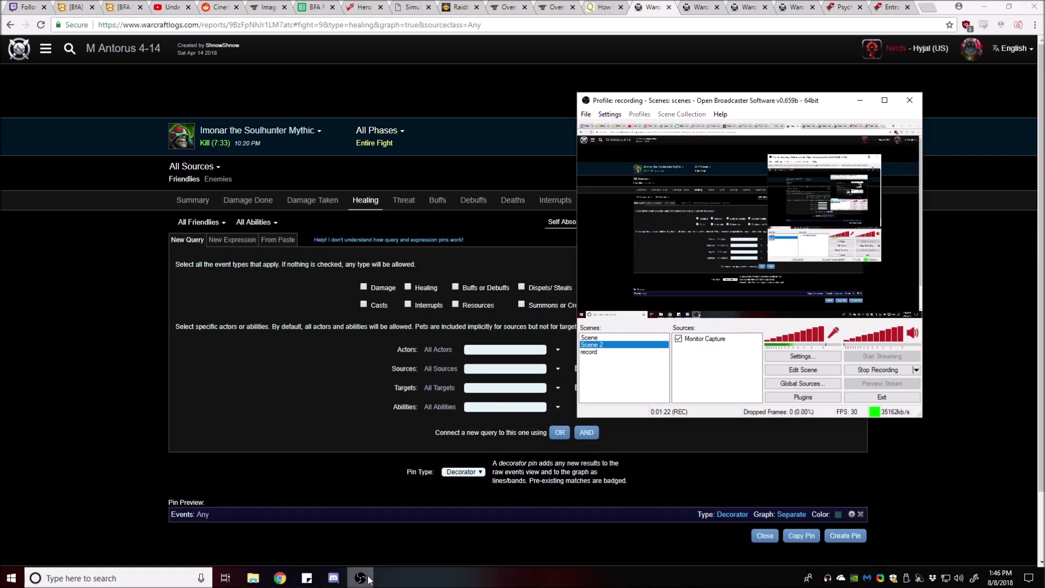
click(366, 578)
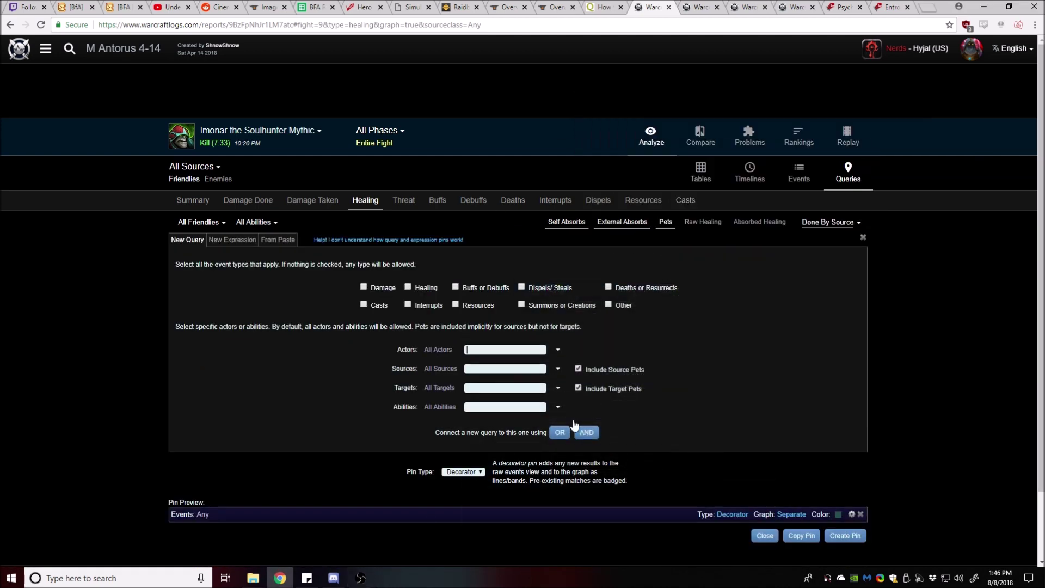
click(360, 578)
click(361, 578)
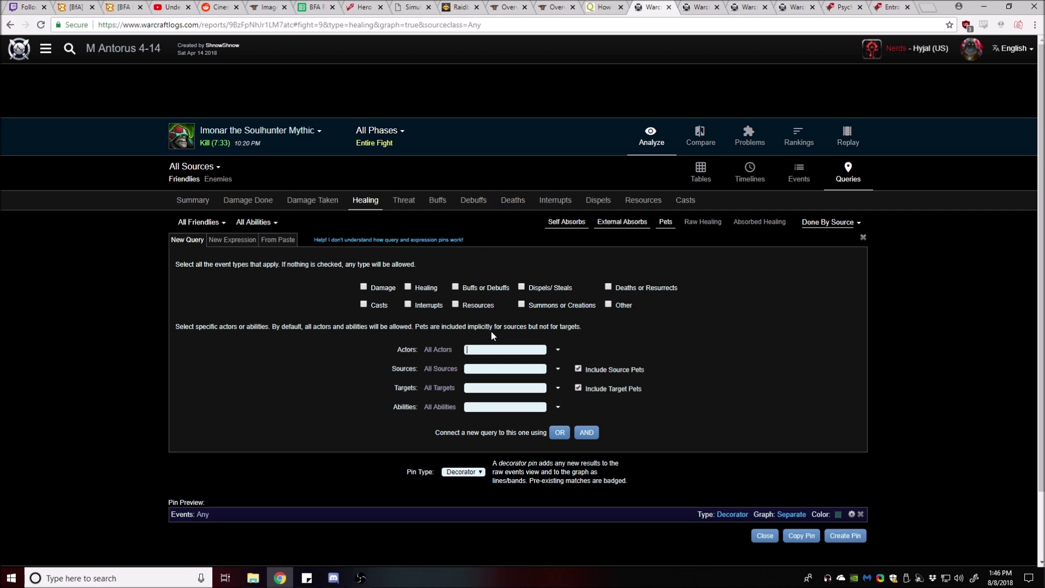
Step: Restrict the new query to Healing events and set its pin type to Filter
click(408, 287)
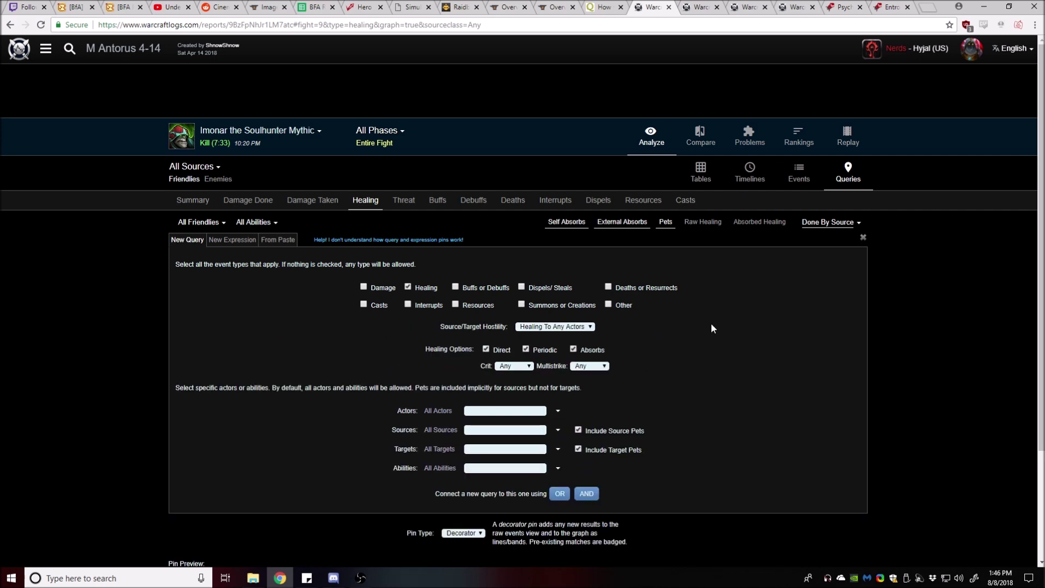
scroll(711, 324, down, 2)
click(460, 424)
click(470, 449)
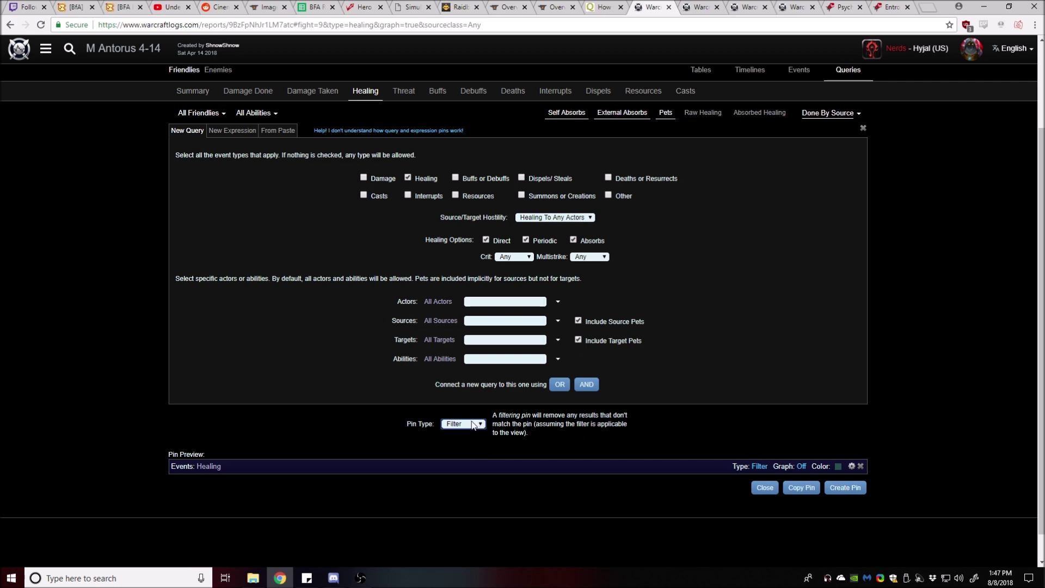
click(588, 386)
click(435, 179)
click(462, 208)
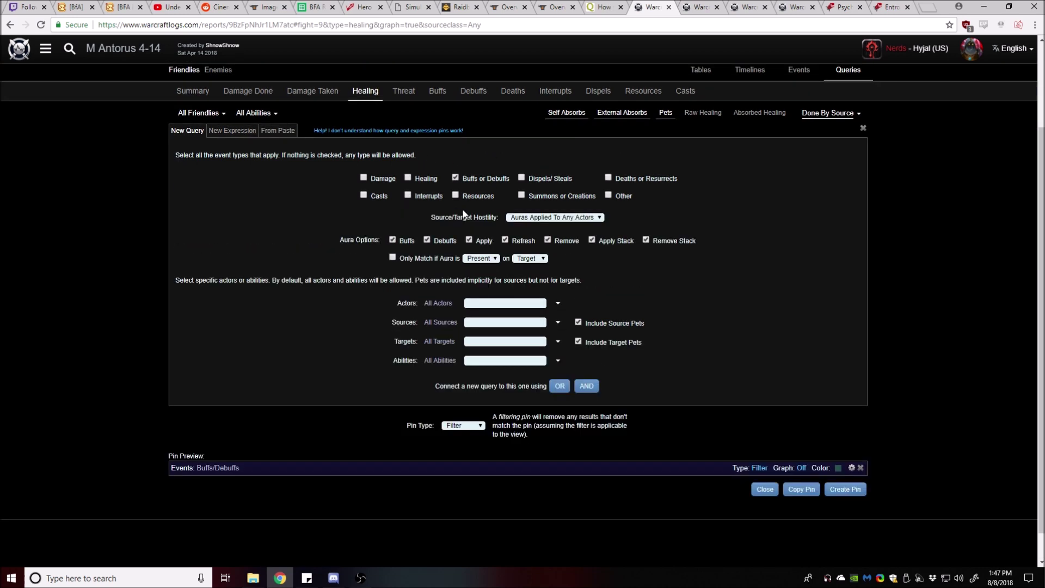
click(456, 179)
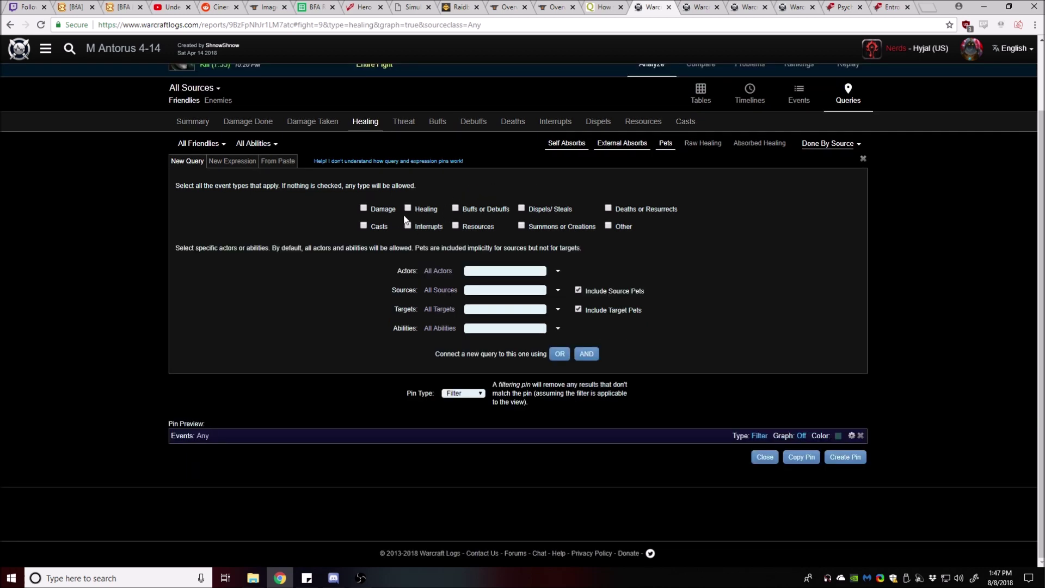
Step: Set the query to Healing events and connect a second query with AND that matches Buffs or Debuffs
click(408, 208)
click(585, 384)
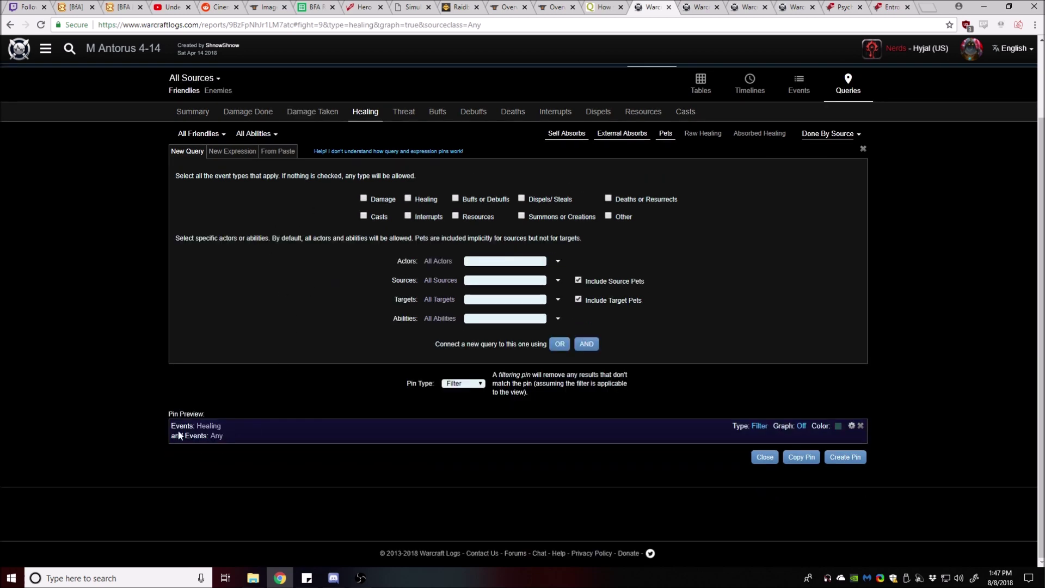
drag(172, 435, 209, 435)
click(224, 435)
click(456, 199)
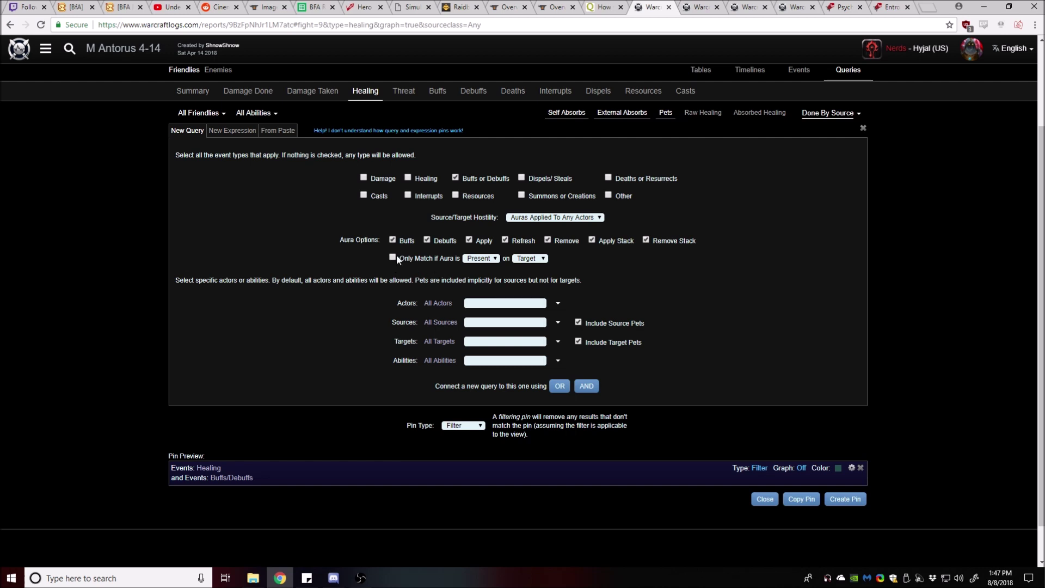
Step: Limit the Buffs or Debuffs query to the ability Empowered Pulse Grenade
click(558, 360)
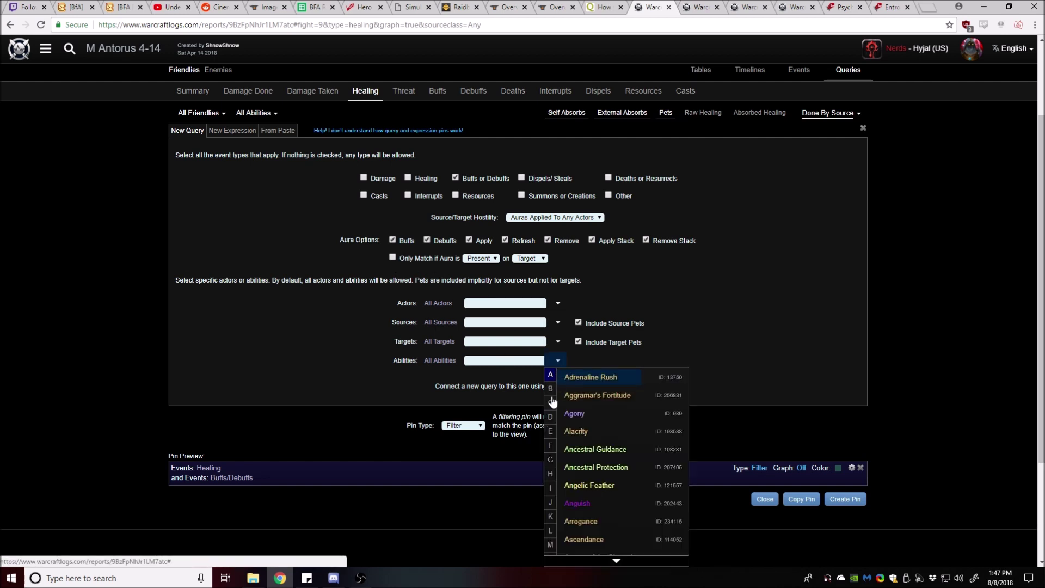
click(550, 432)
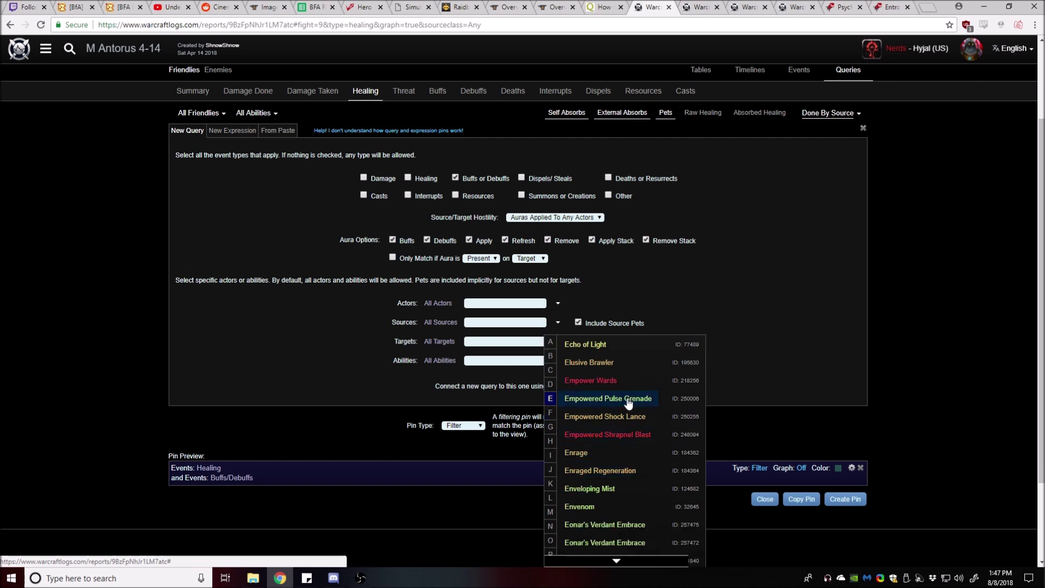
click(625, 431)
Step: Make the aura query match only if the aura is Present on Target, keeping hostility at Auras Applied To Any Actors
drag(398, 258, 460, 259)
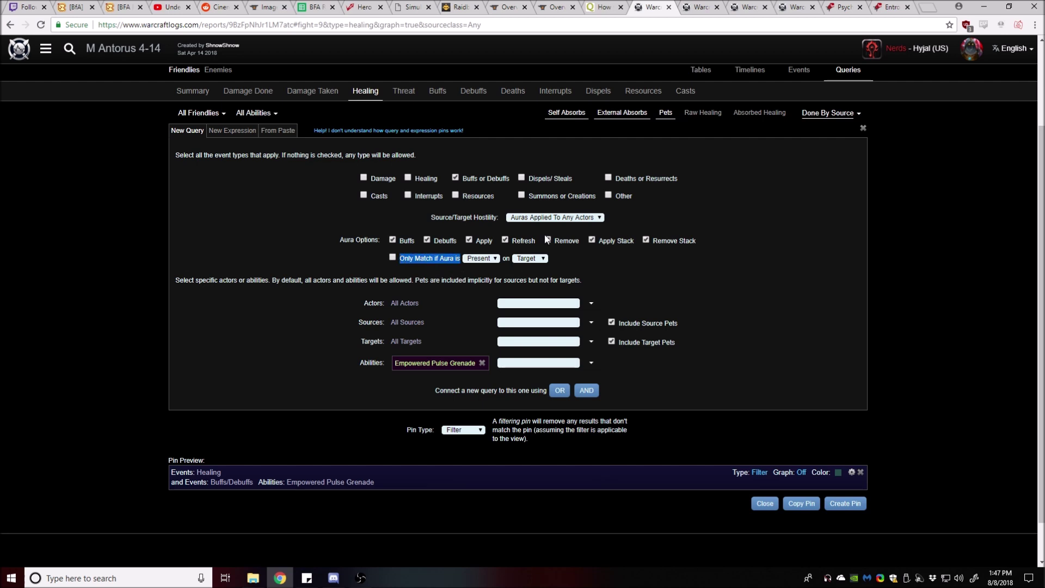
click(393, 257)
click(561, 217)
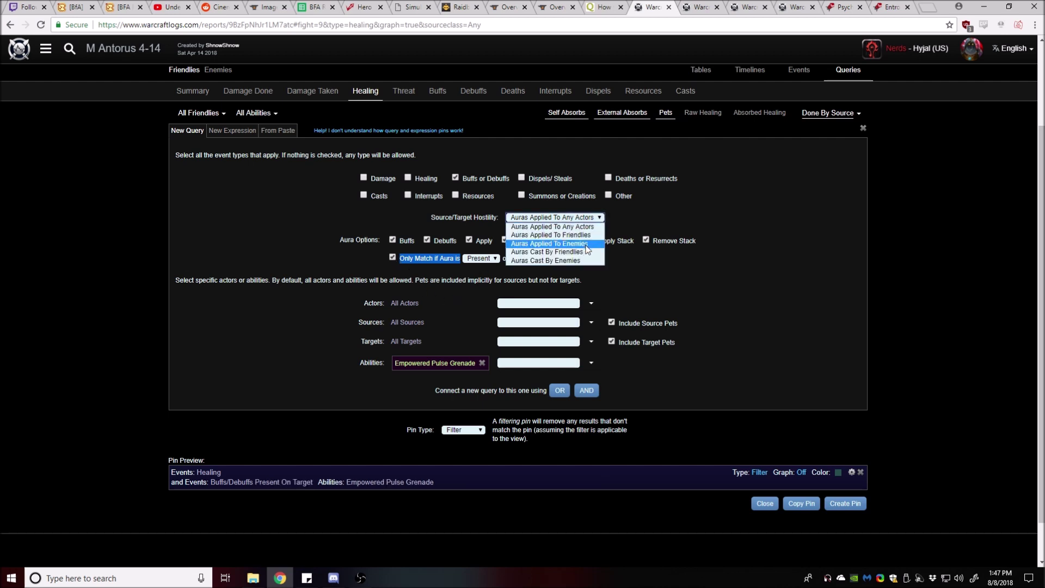
click(566, 220)
click(583, 217)
click(552, 223)
click(511, 224)
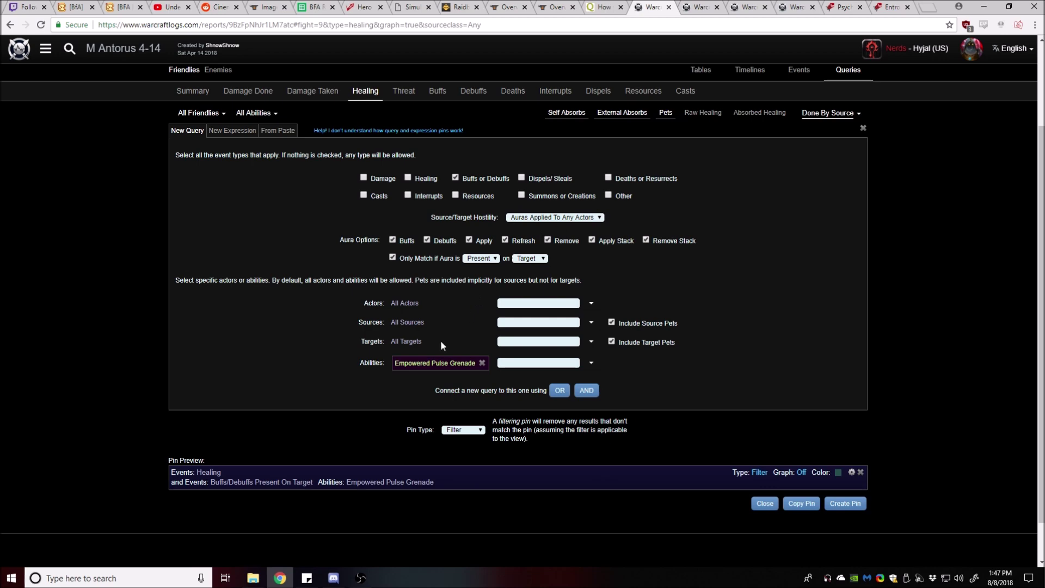
Step: Create the filter pin and examine each player's healing on targets affected by Empowered Pulse Grenade
click(845, 504)
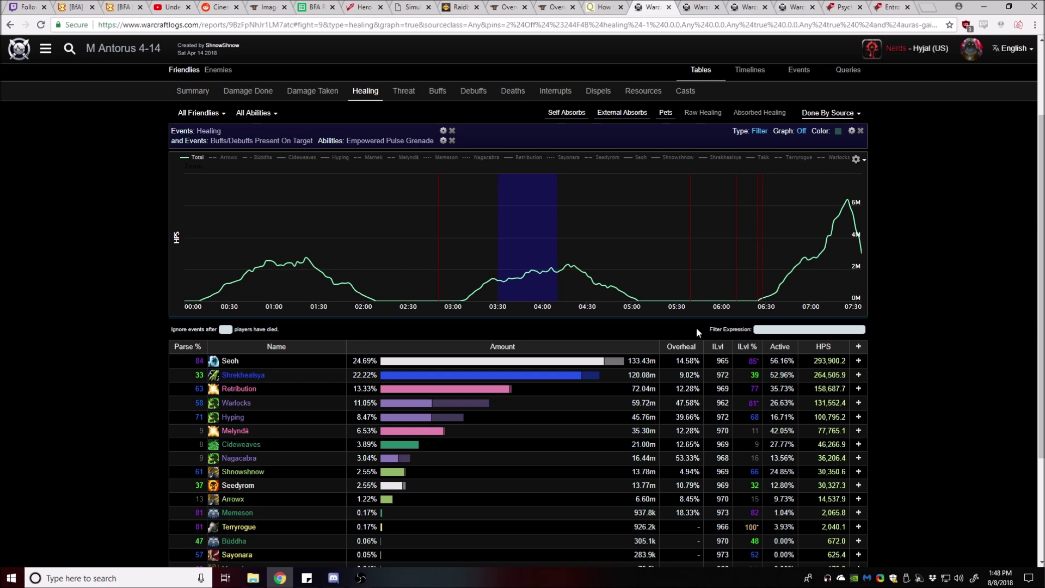
mouse_move(754, 361)
scroll(76, 313, down, 1)
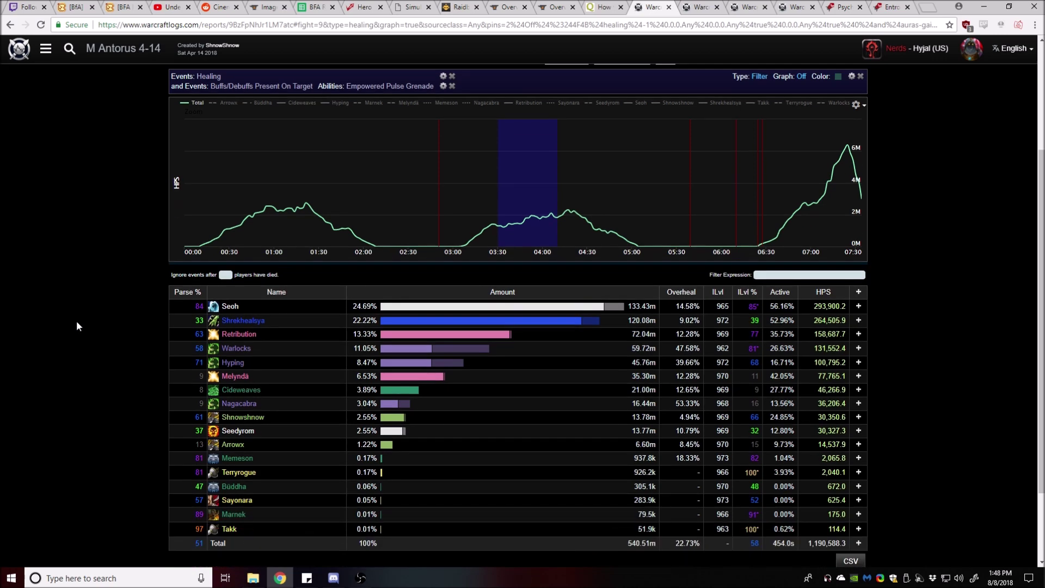
scroll(76, 322, up, 1)
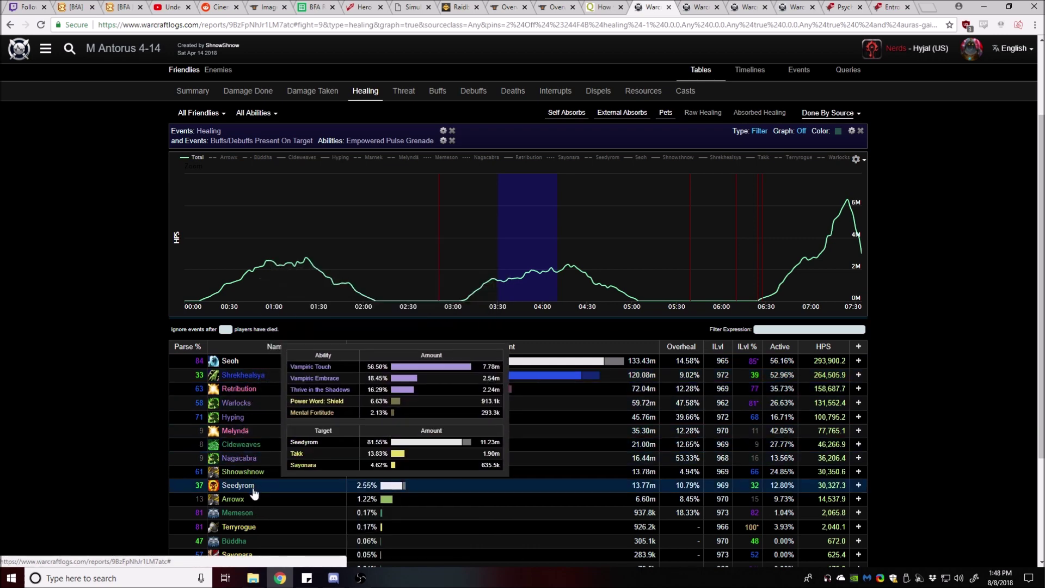
scroll(279, 492, down, 2)
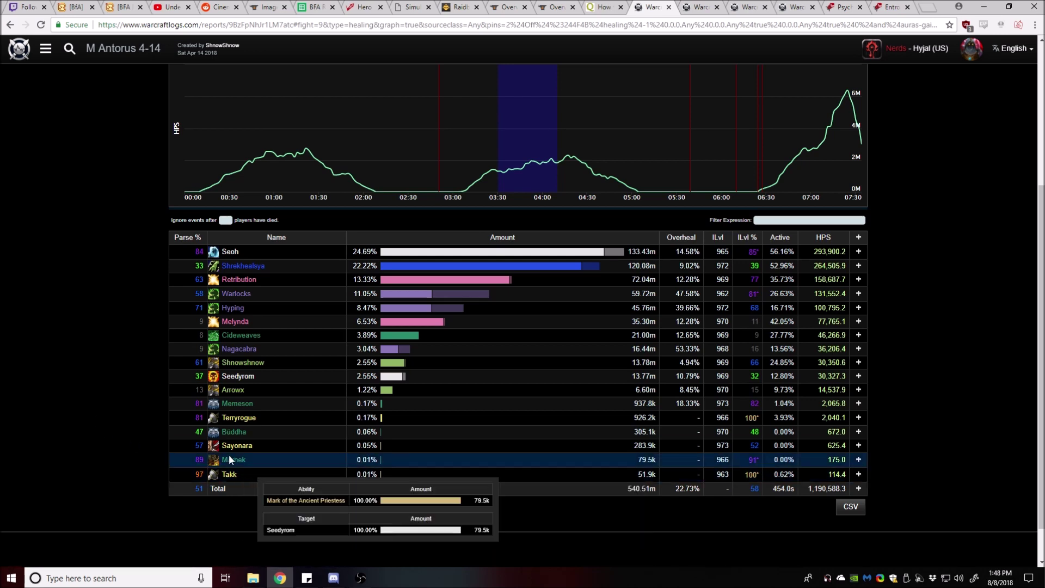
Step: Reopen the pin's Buffs/Debuffs query for editing and remove the Empowered Pulse Grenade ability from it
scroll(71, 418, up, 2)
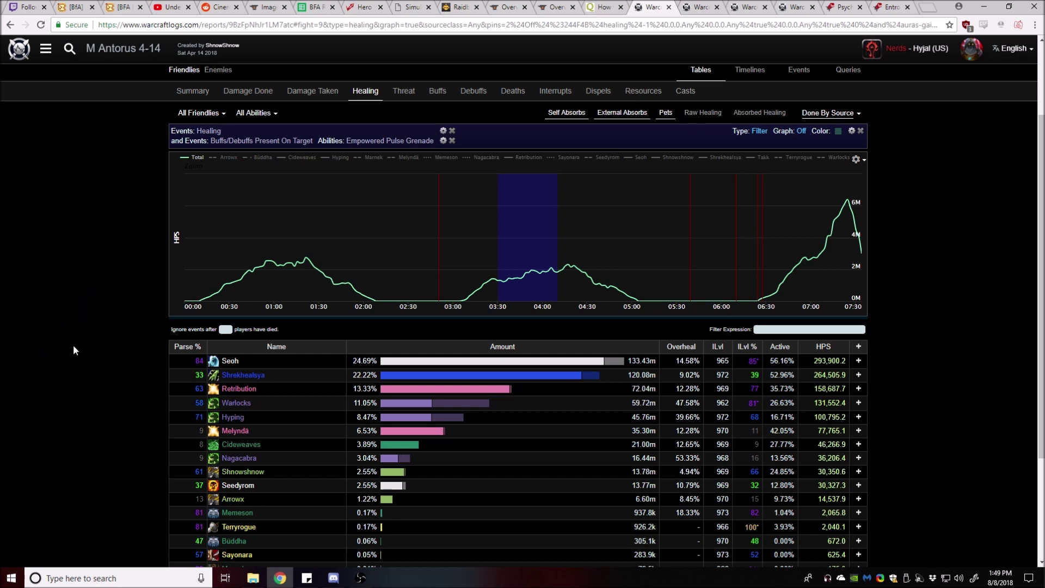
scroll(82, 334, up, 2)
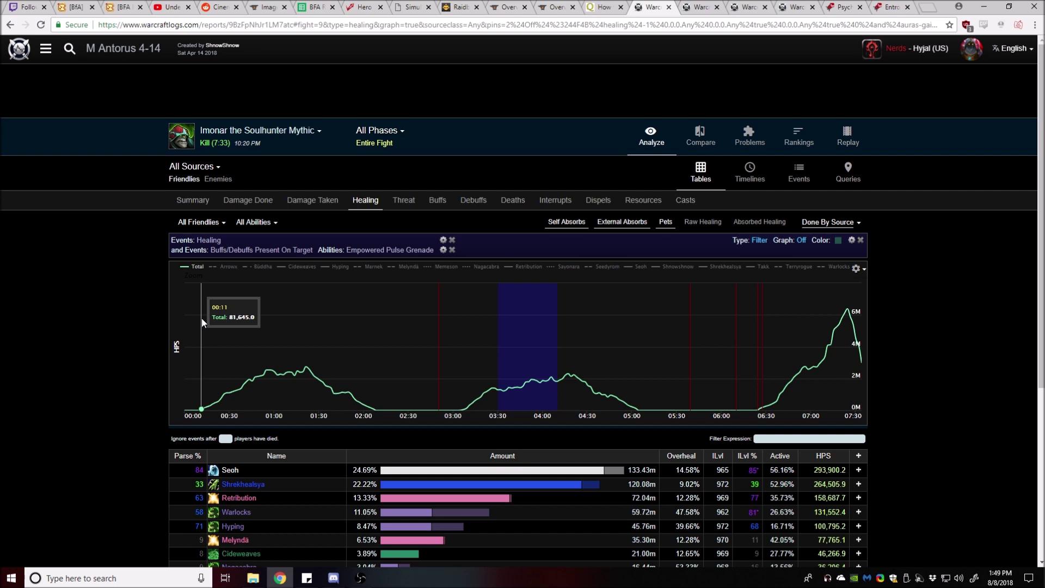
click(444, 252)
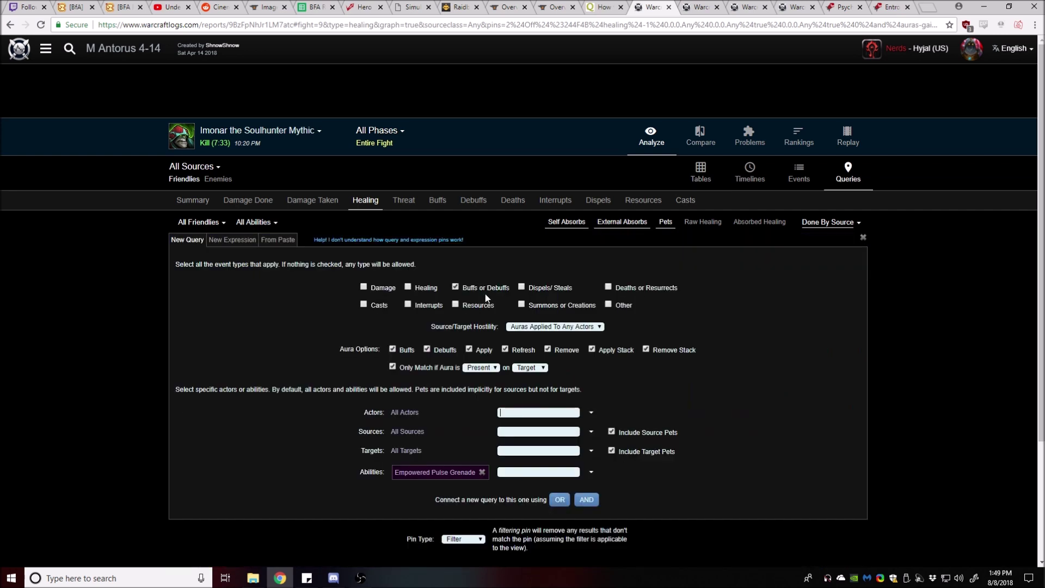
click(481, 472)
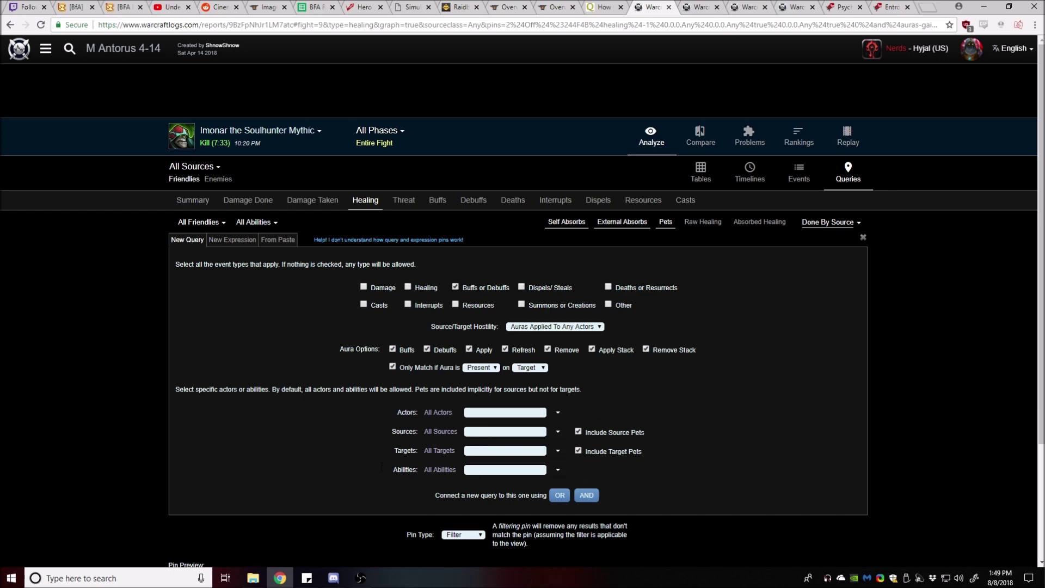
scroll(240, 441, down, 3)
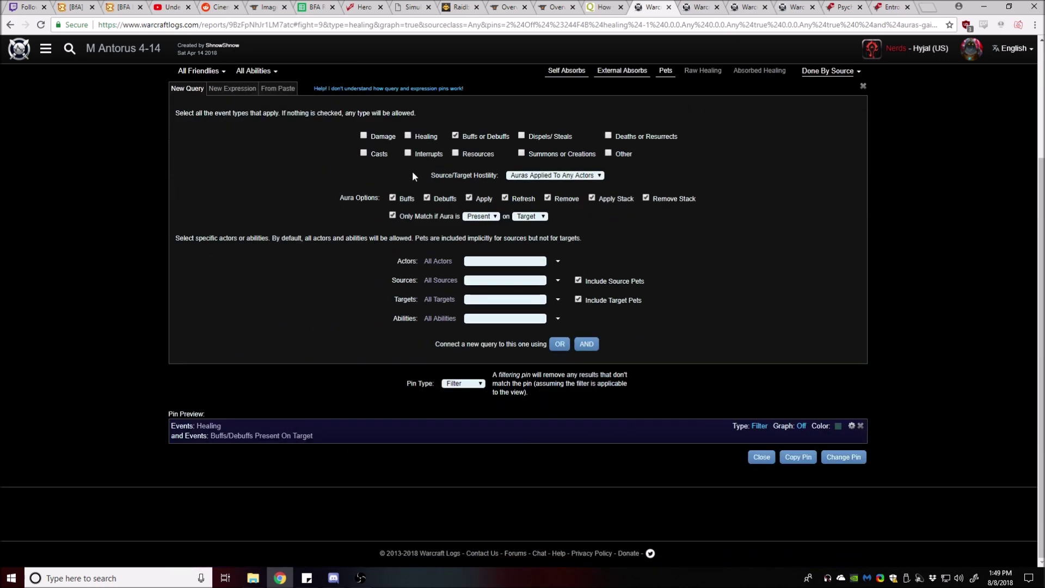
scroll(403, 180, up, 3)
scroll(315, 459, down, 1)
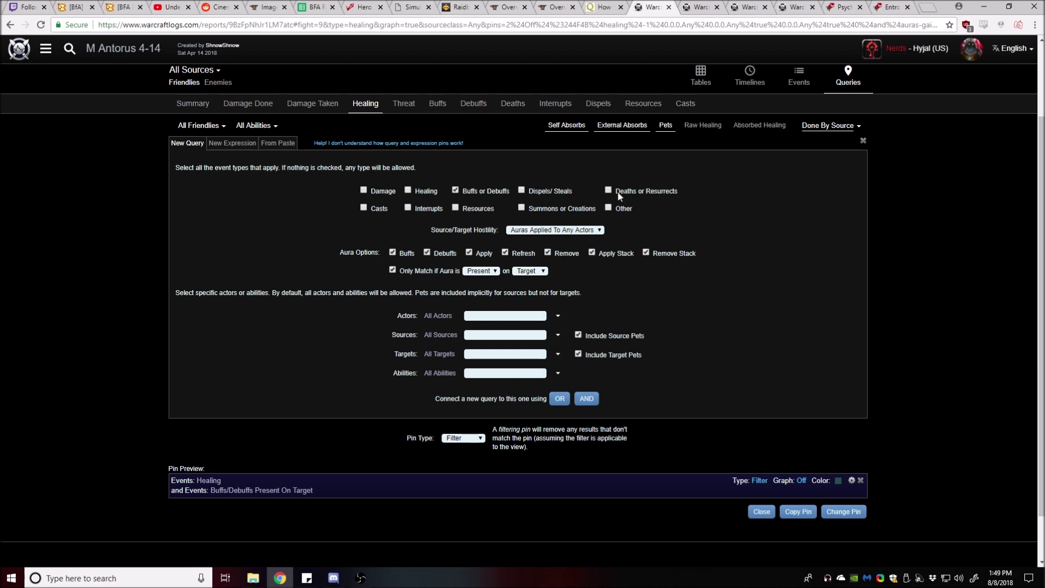
Step: Limit the Buffs/Debuffs query to the ability Charged Blasts and apply the change to the existing pin
click(558, 373)
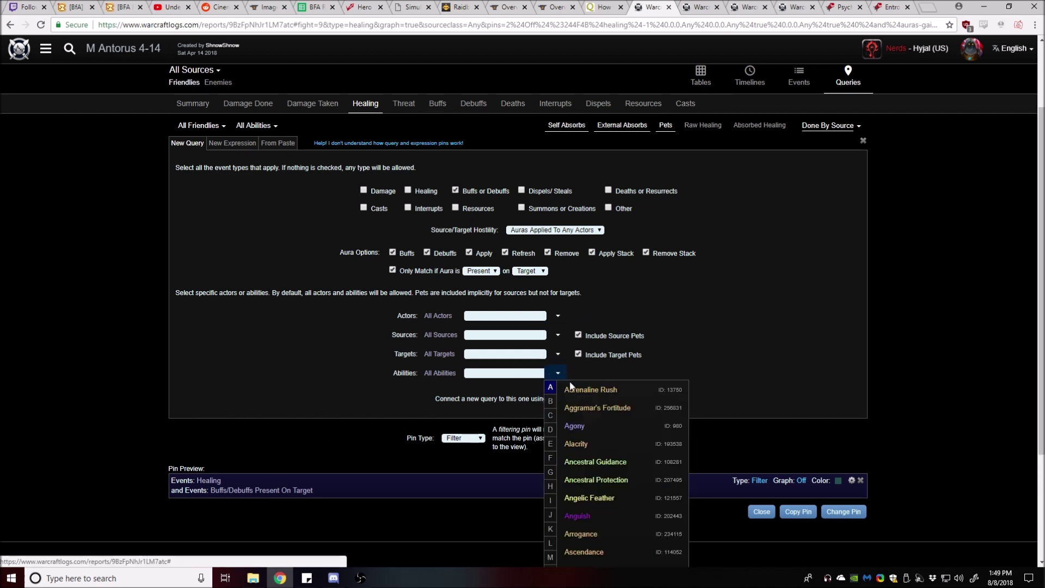
click(551, 416)
click(591, 480)
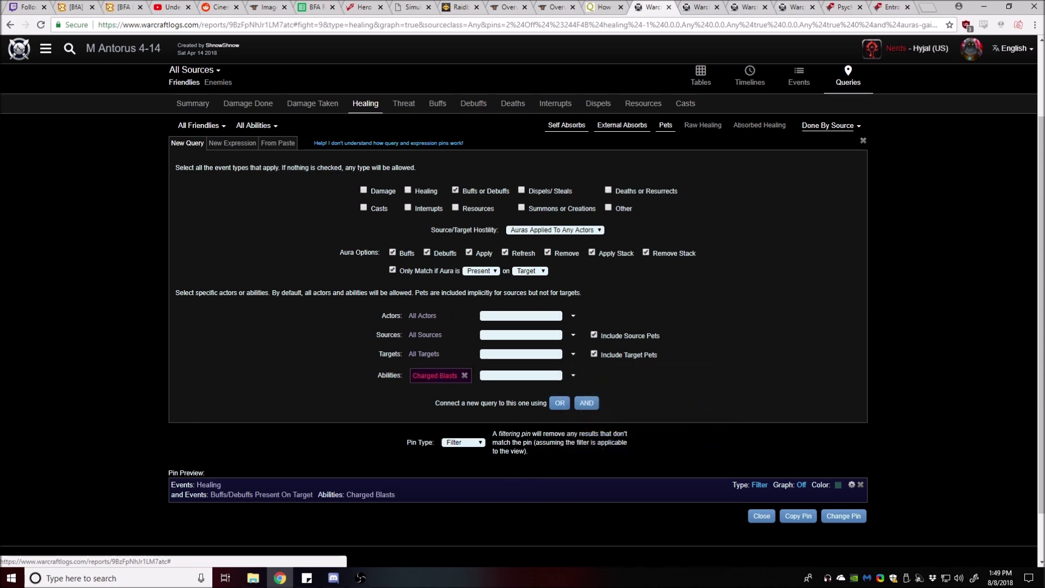
click(858, 519)
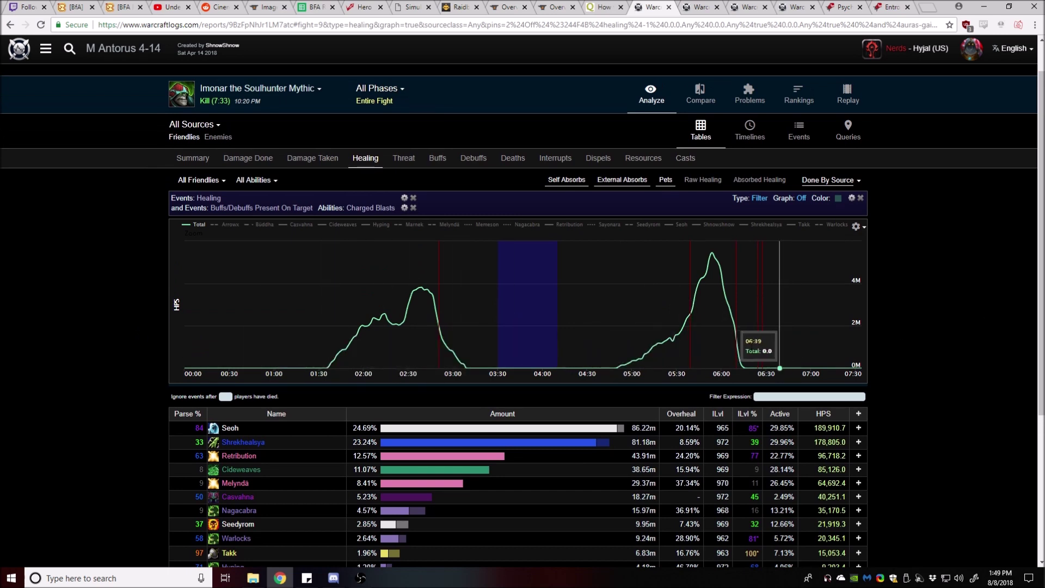
Step: Examine the healing graph and each player's ability and target breakdown for healing on targets affected by Charged Blasts
scroll(55, 373, down, 1)
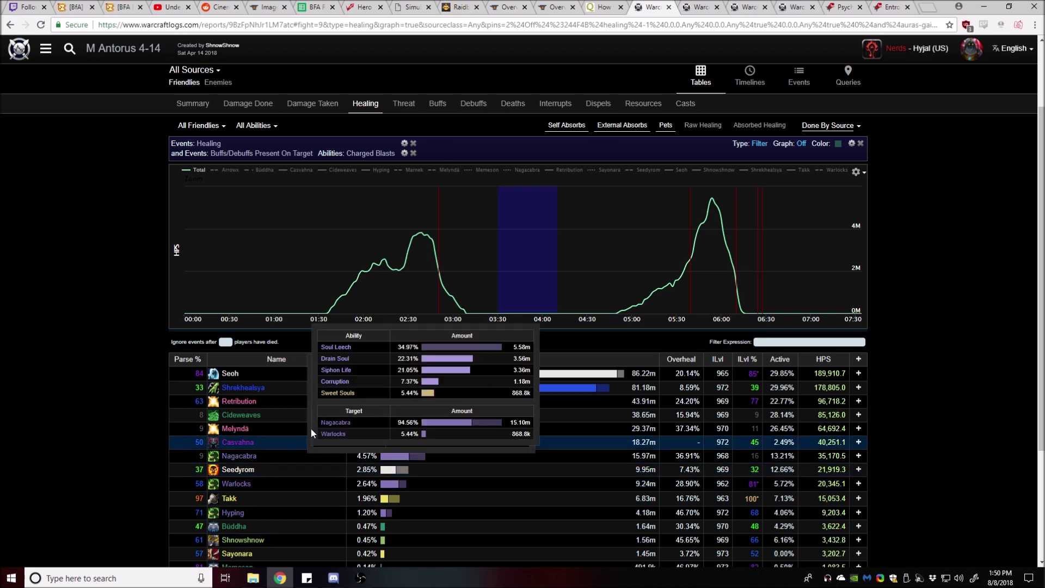
scroll(15, 404, down, 1)
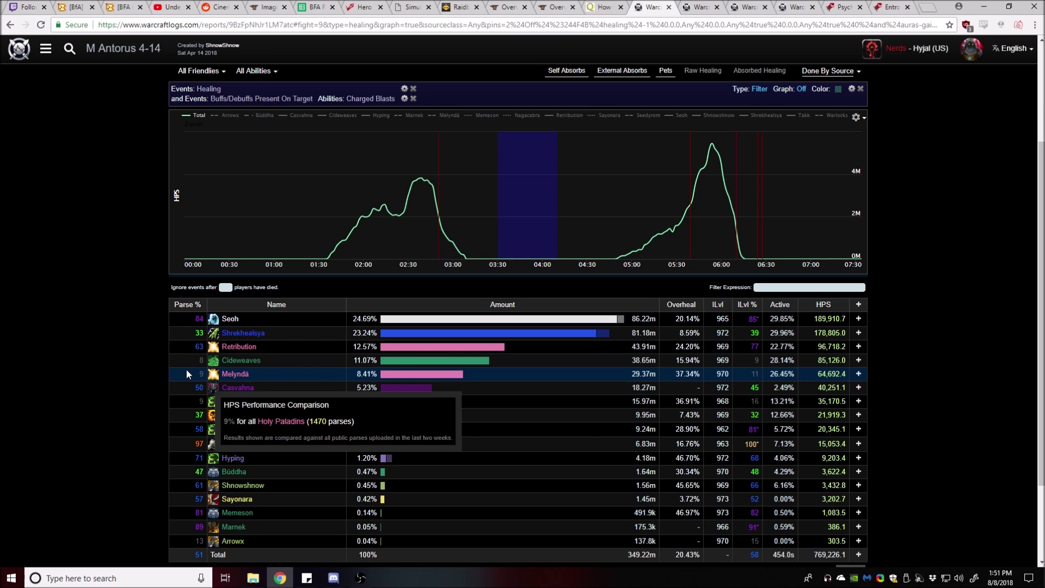
mouse_move(267, 326)
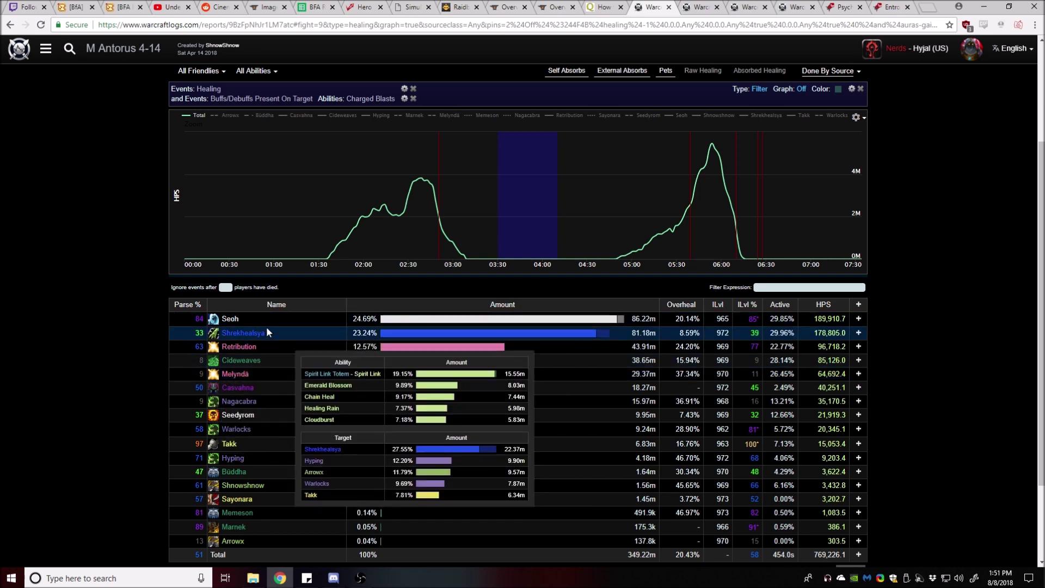
mouse_move(268, 348)
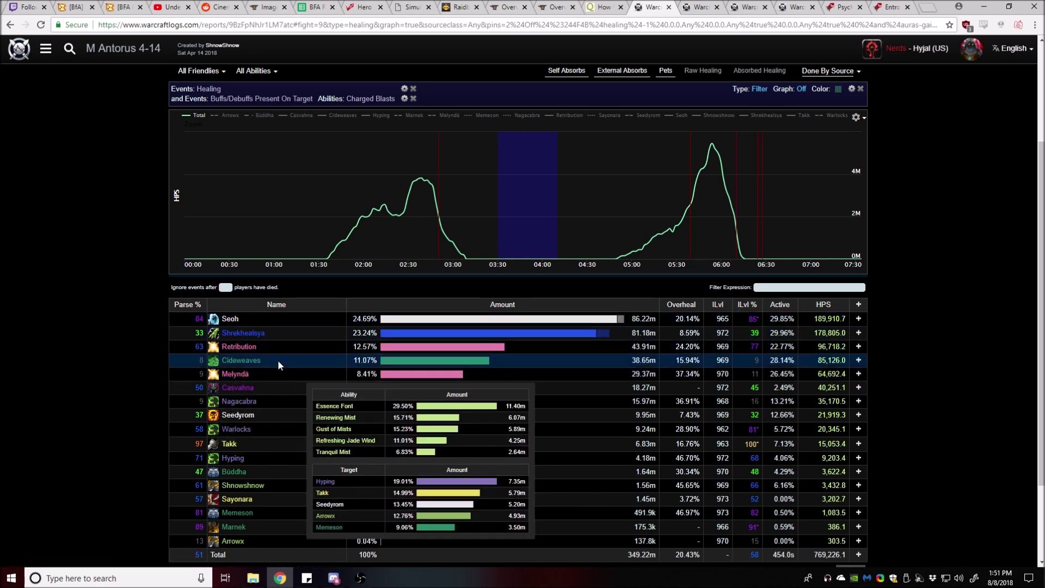
mouse_move(251, 374)
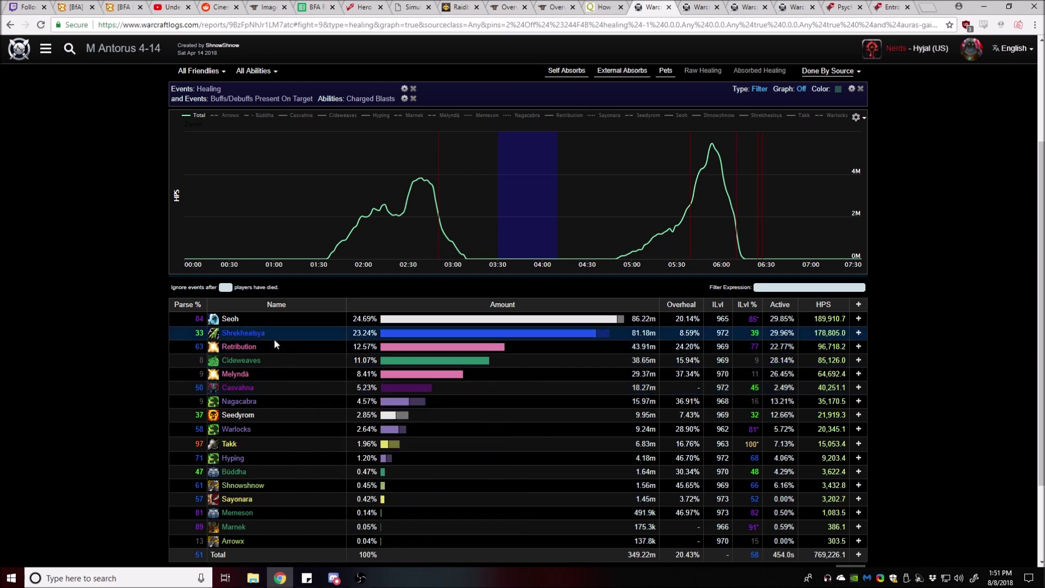
mouse_move(298, 374)
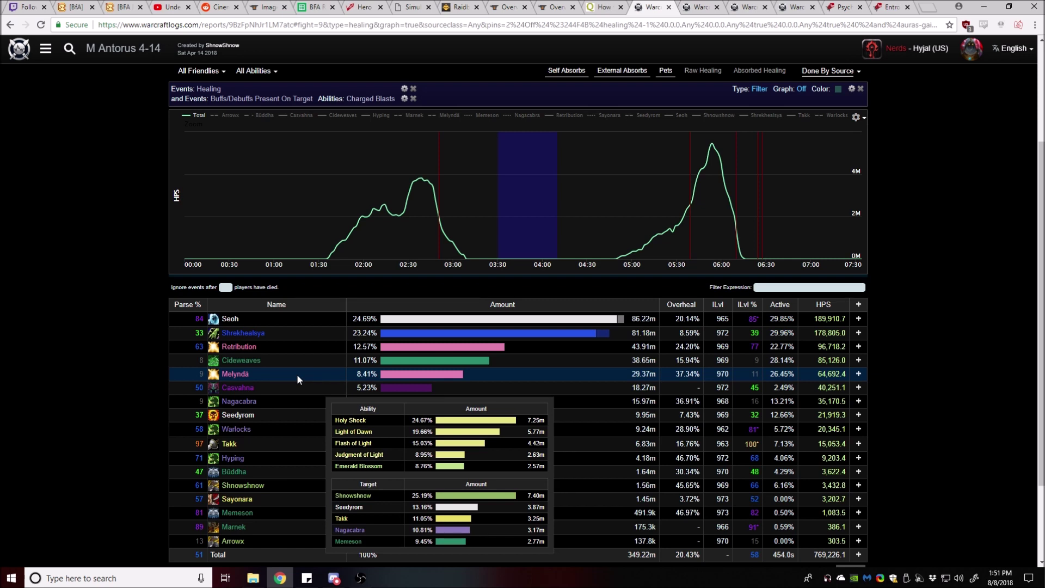
mouse_move(312, 335)
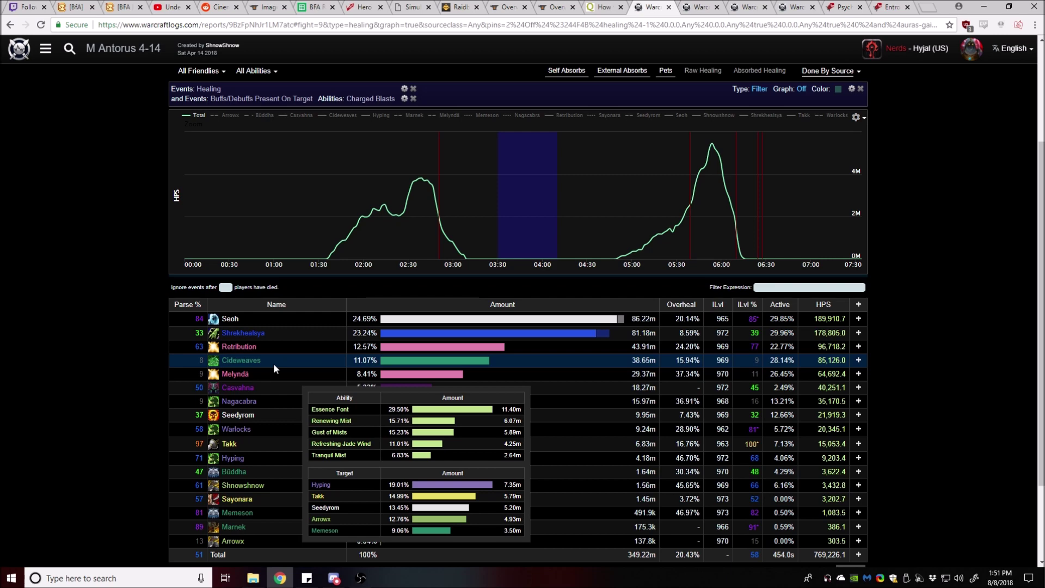
scroll(477, 191, up, 3)
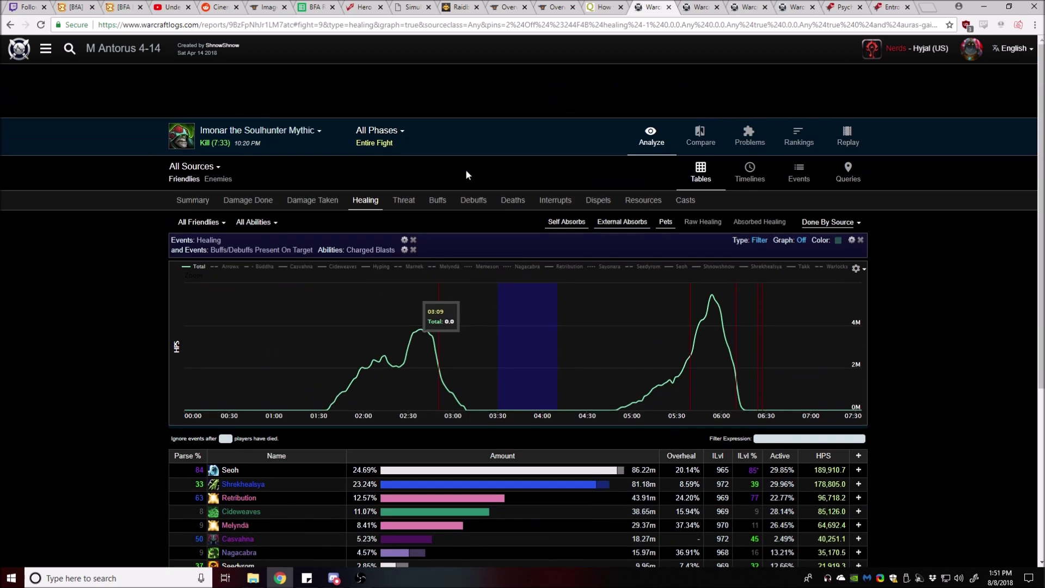
Step: Switch to the Antoran High Command Mythic healing report and remove its existing Healing filter pin
click(694, 7)
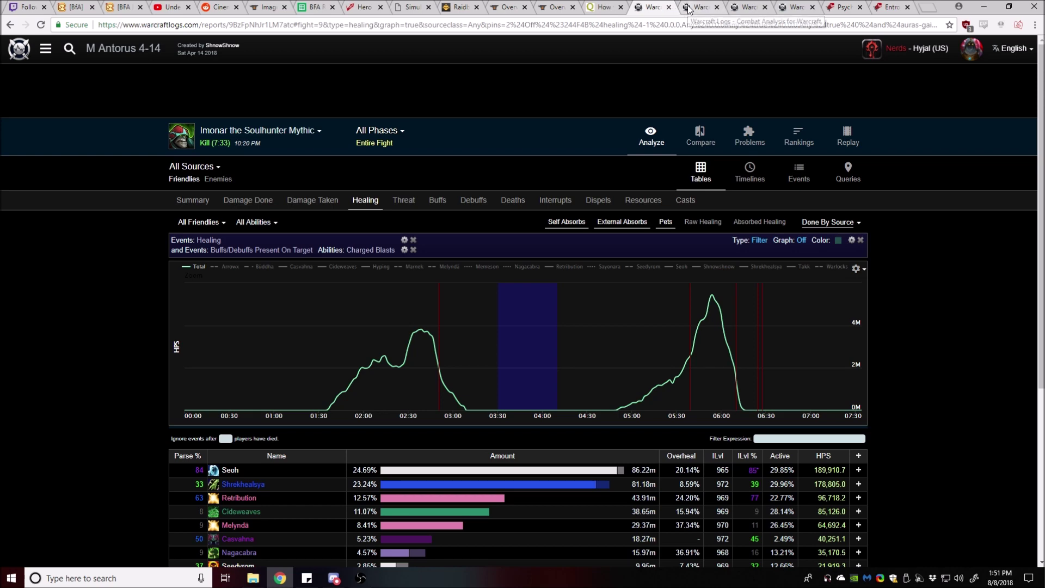
click(668, 8)
scroll(119, 239, up, 2)
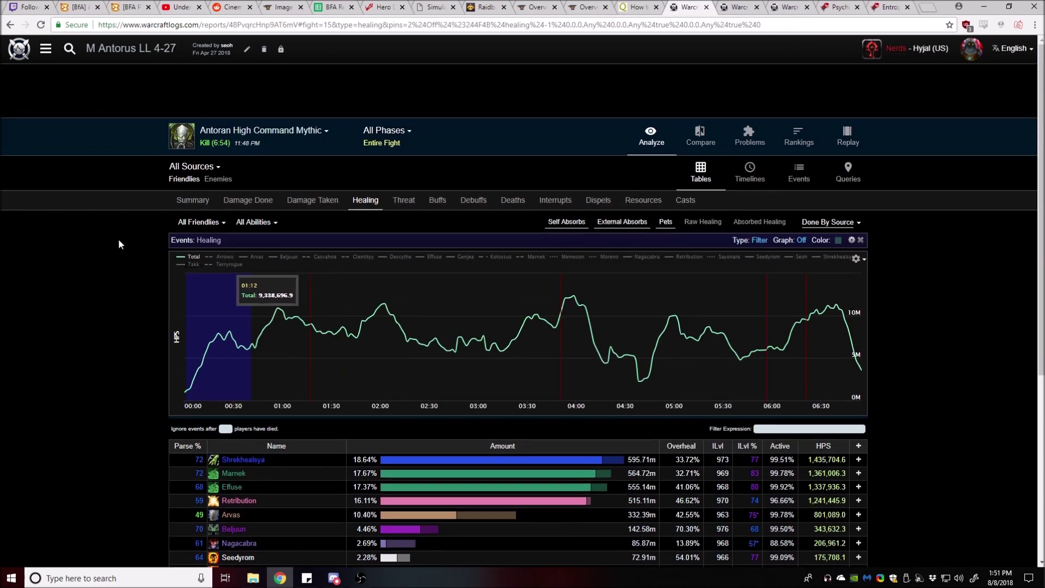
scroll(62, 265, down, 2)
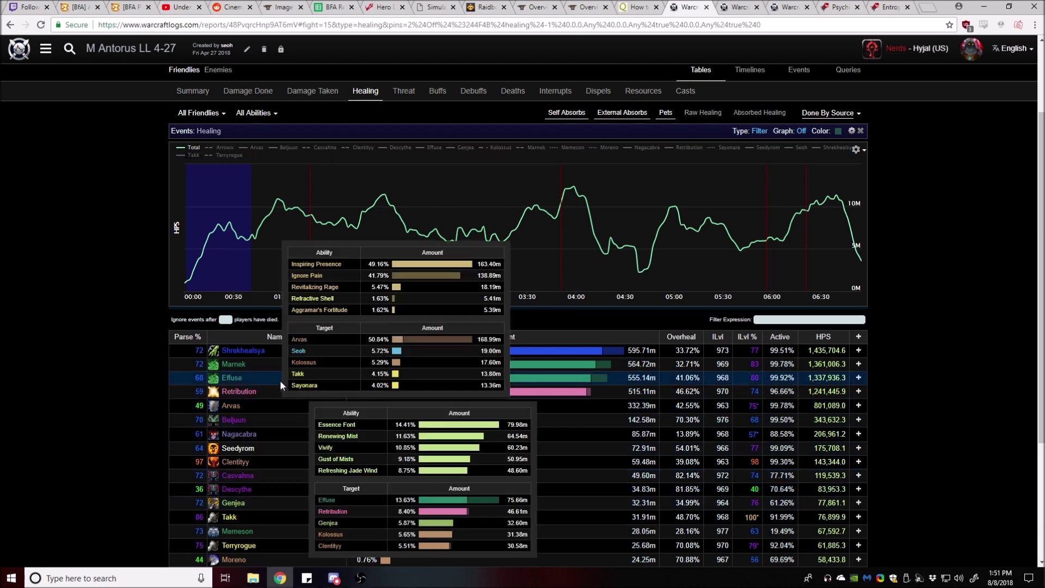
scroll(67, 332, up, 2)
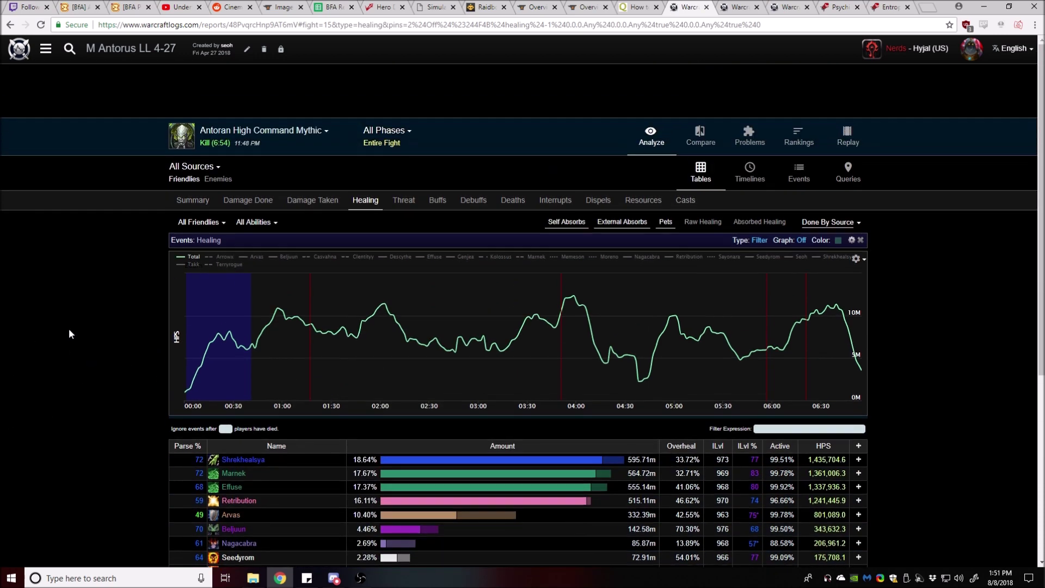
click(860, 240)
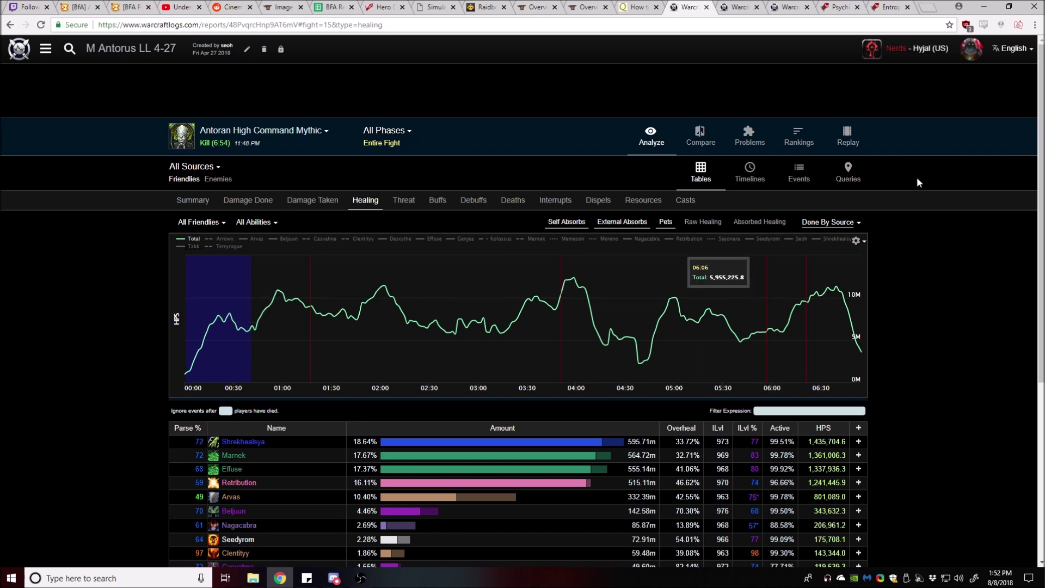
Step: Start a new query matching Healing events and set its pin type to Filter
click(859, 179)
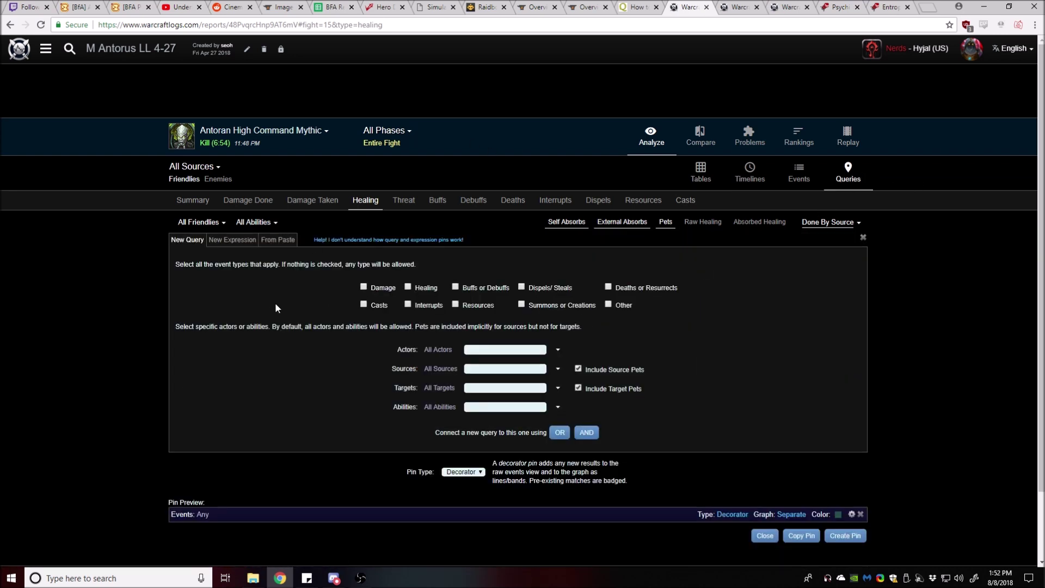
scroll(254, 304, down, 2)
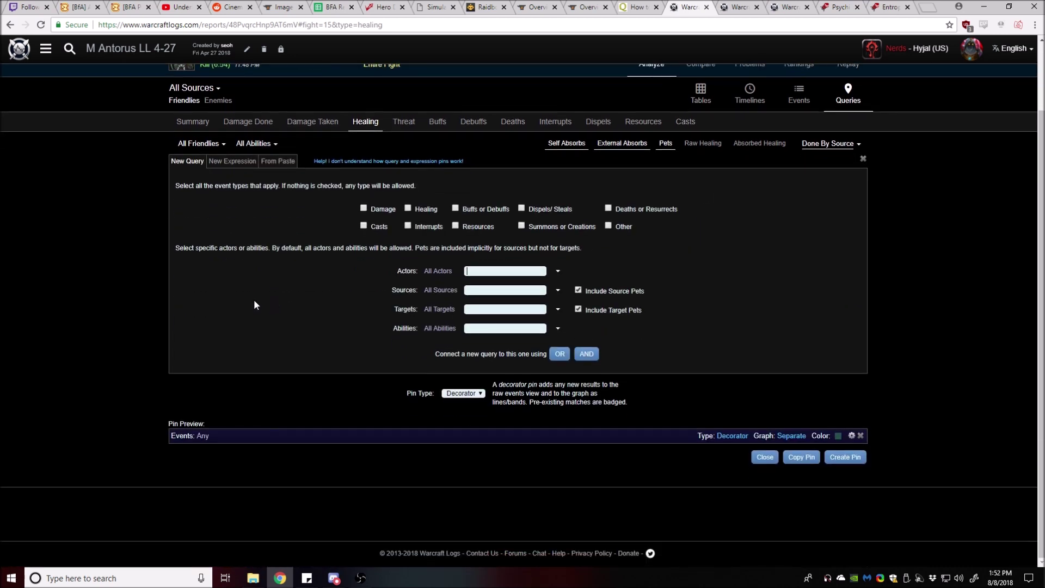
click(408, 209)
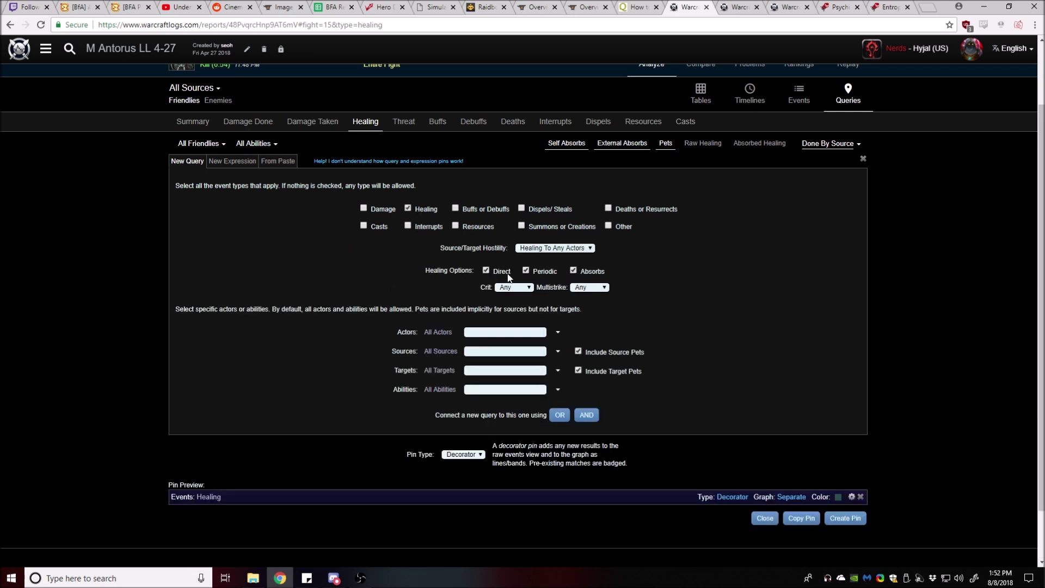
click(463, 454)
click(457, 481)
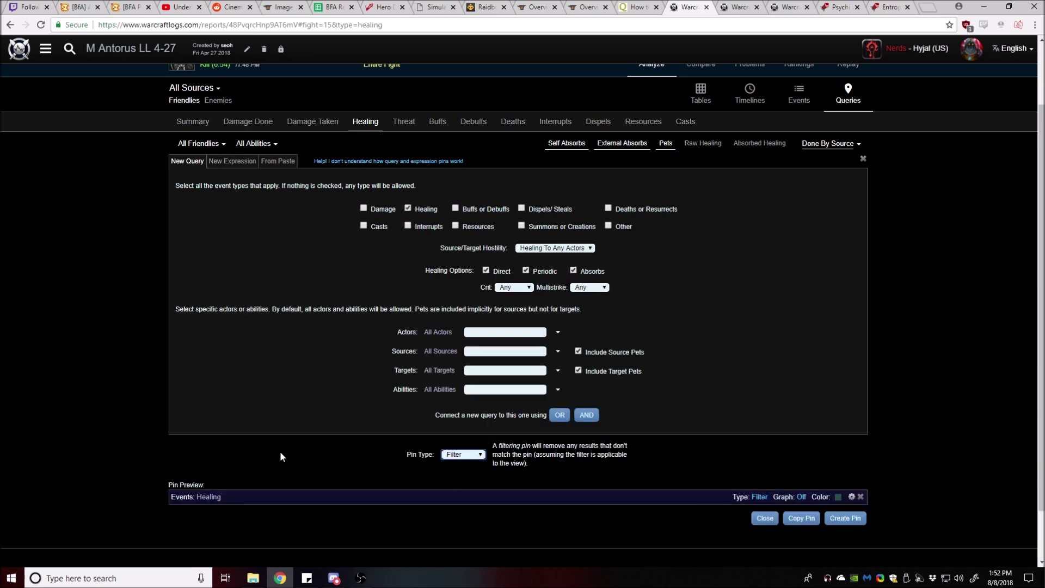
Step: Connect an AND query for Buffs or Debuffs that only matches if the aura Psychic Assault is Present on Target
click(587, 416)
click(456, 208)
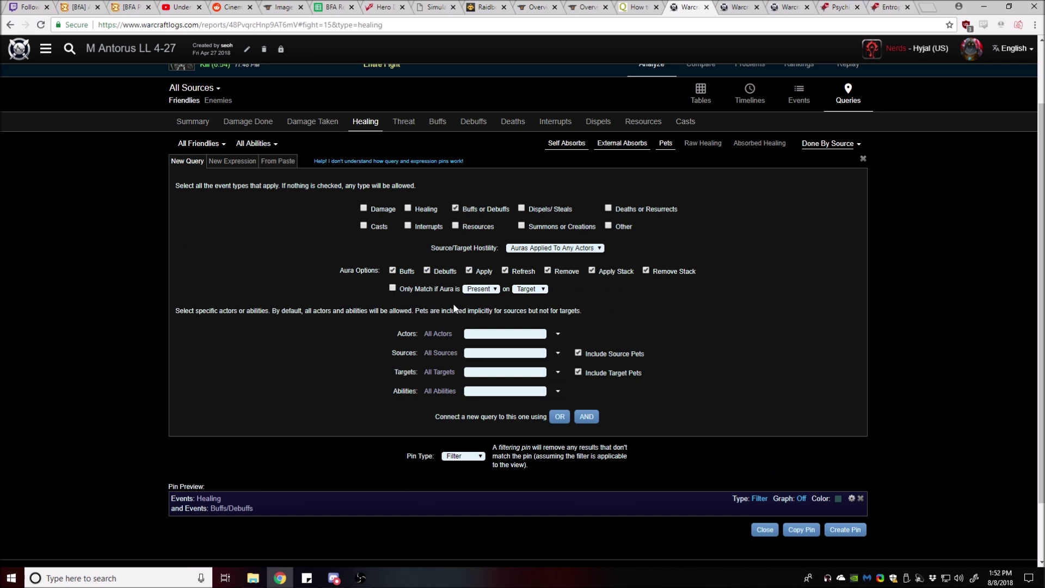
click(393, 289)
click(558, 390)
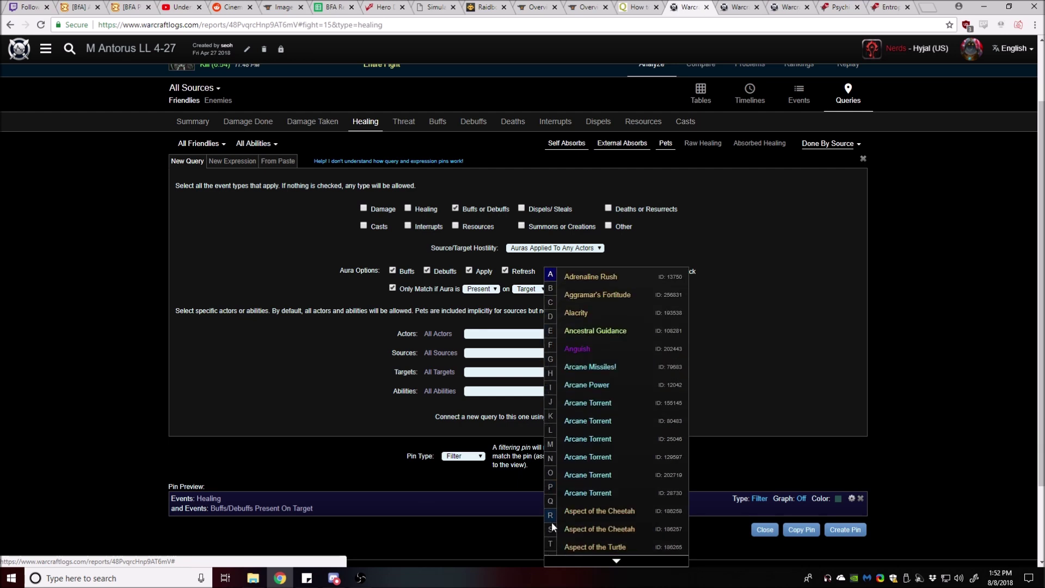
click(550, 468)
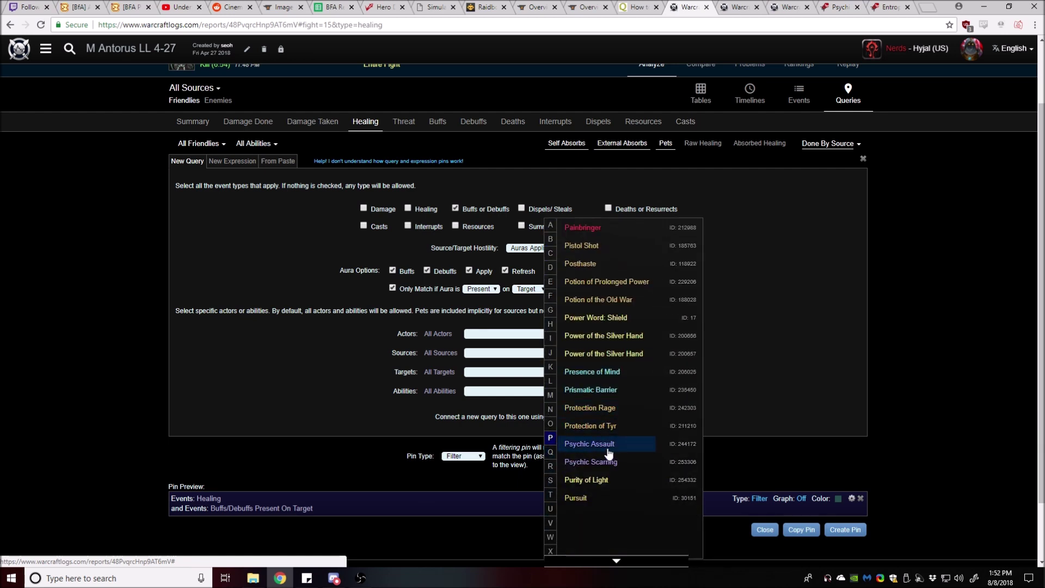
click(607, 451)
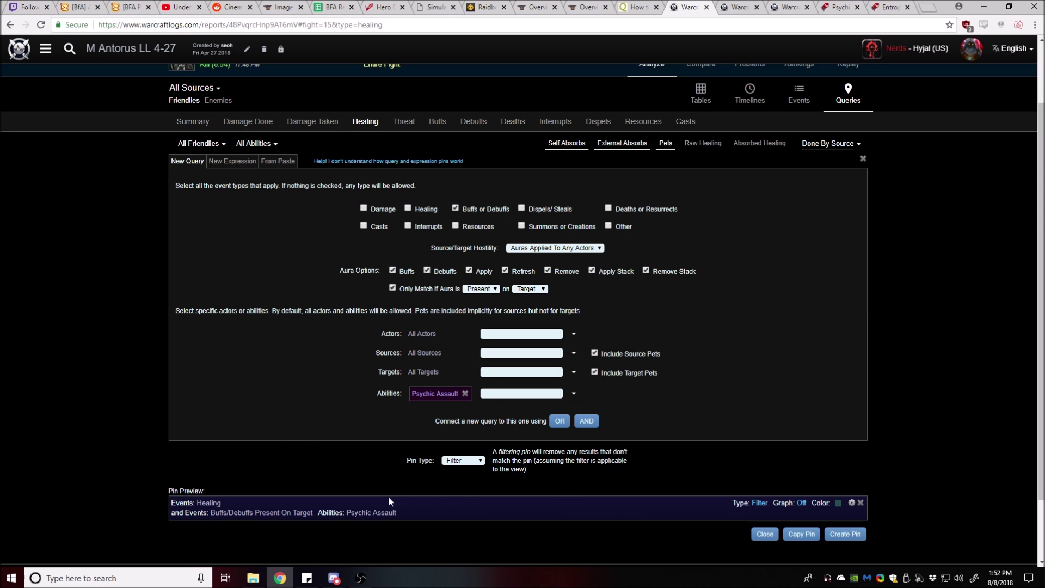
Step: Create the filter pin and examine each healer's breakdown on targets affected by Psychic Assault
click(845, 534)
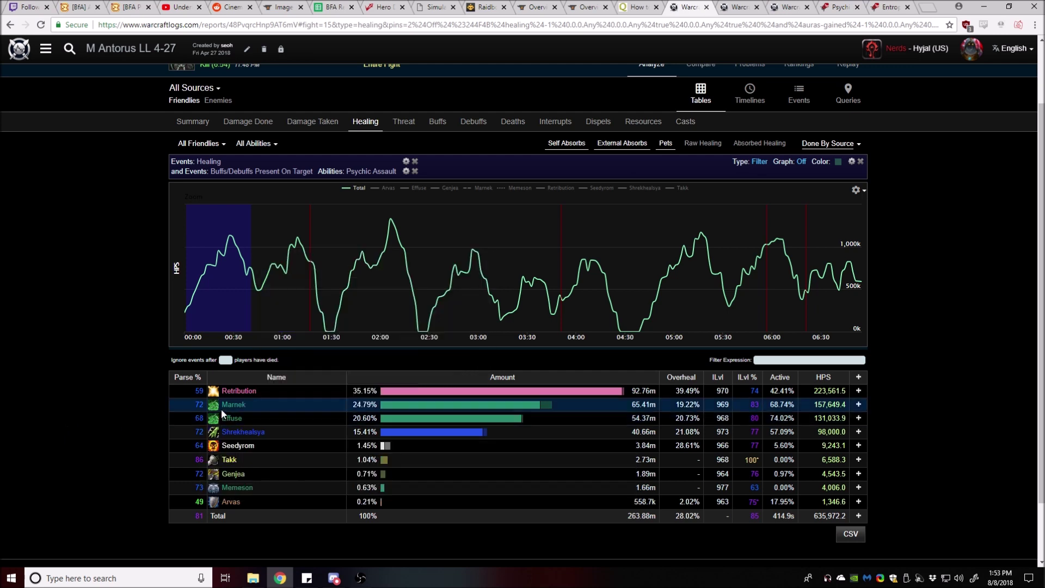
mouse_move(231, 409)
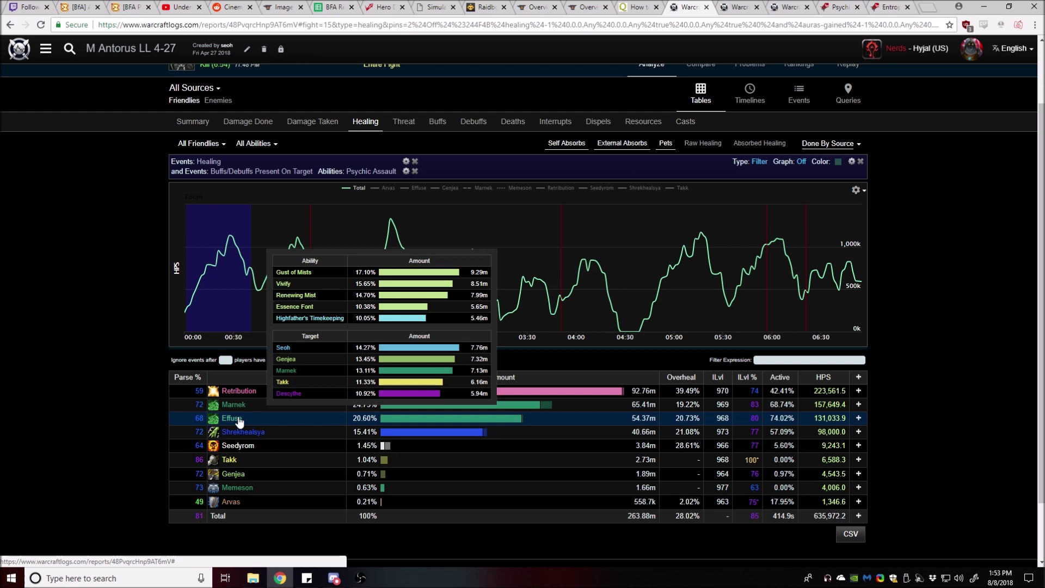
mouse_move(257, 391)
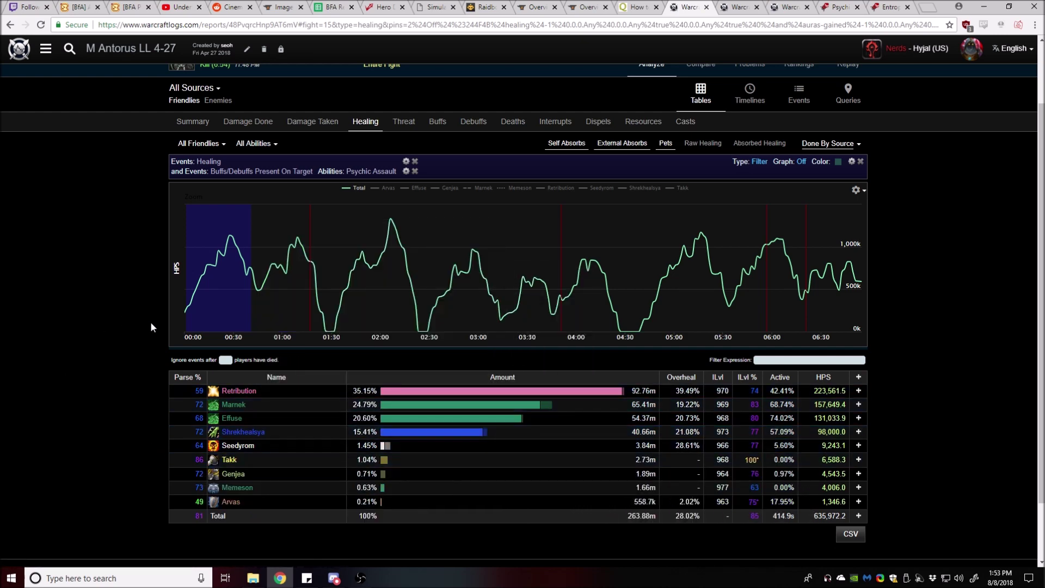
scroll(151, 326, up, 2)
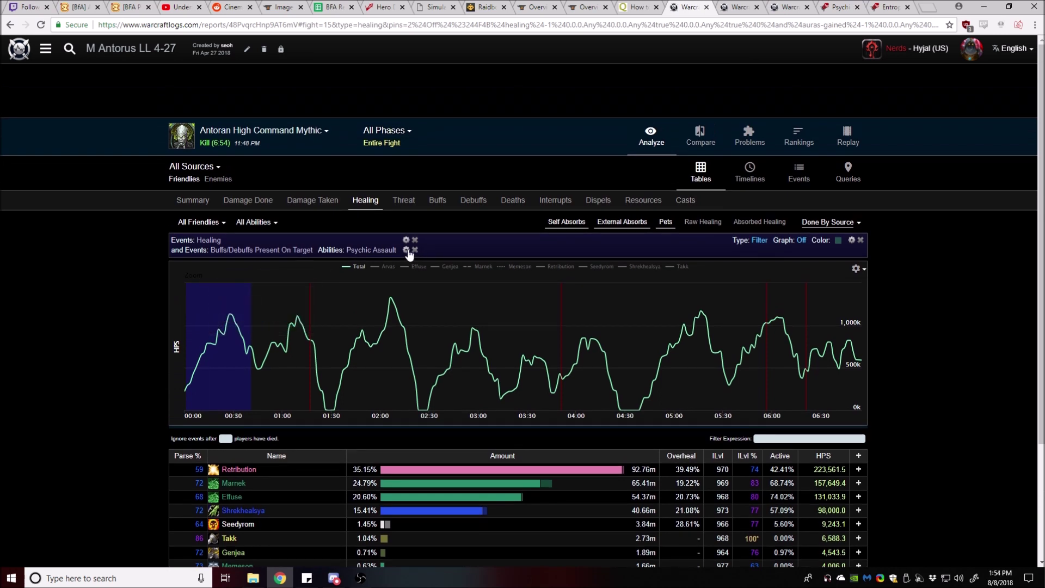
Step: Switch to the Wowhead page for the Entropic Blast spell
click(843, 5)
click(858, 7)
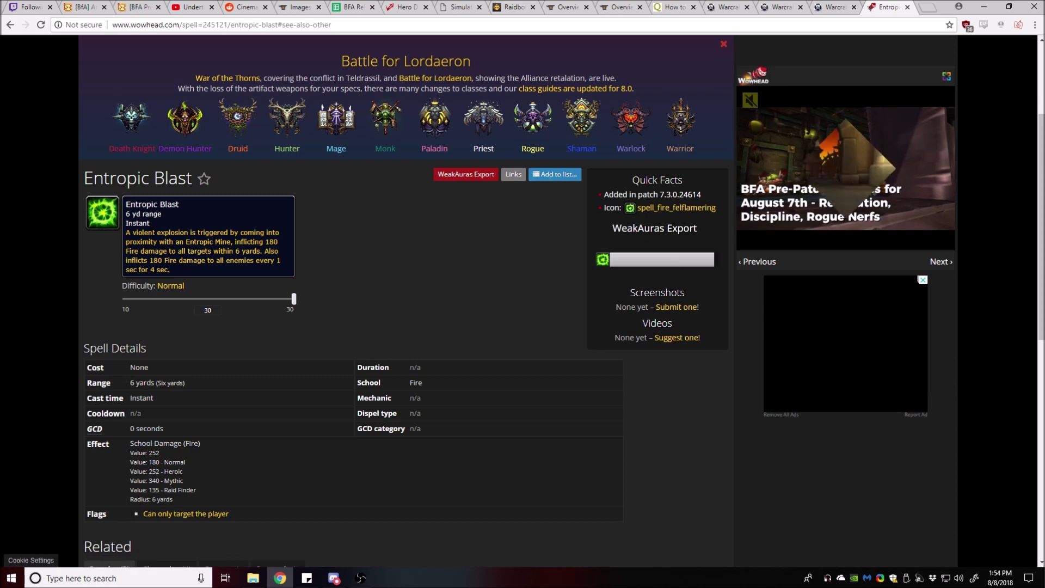
Step: Close the Wowhead page, reopen the aura query of the Antoran High Command pin, and remove Psychic Assault from its abilities
click(907, 7)
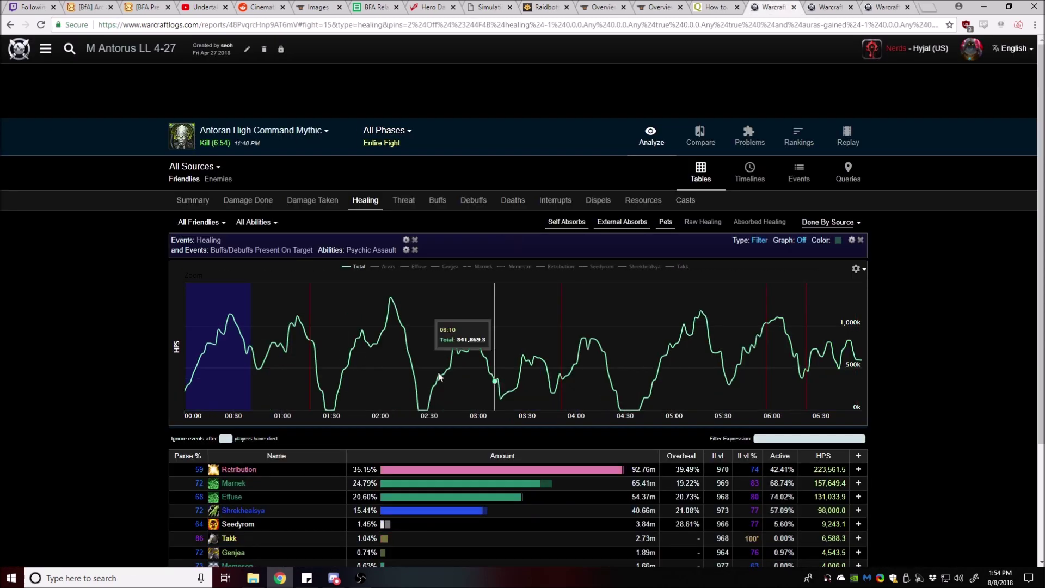
click(406, 250)
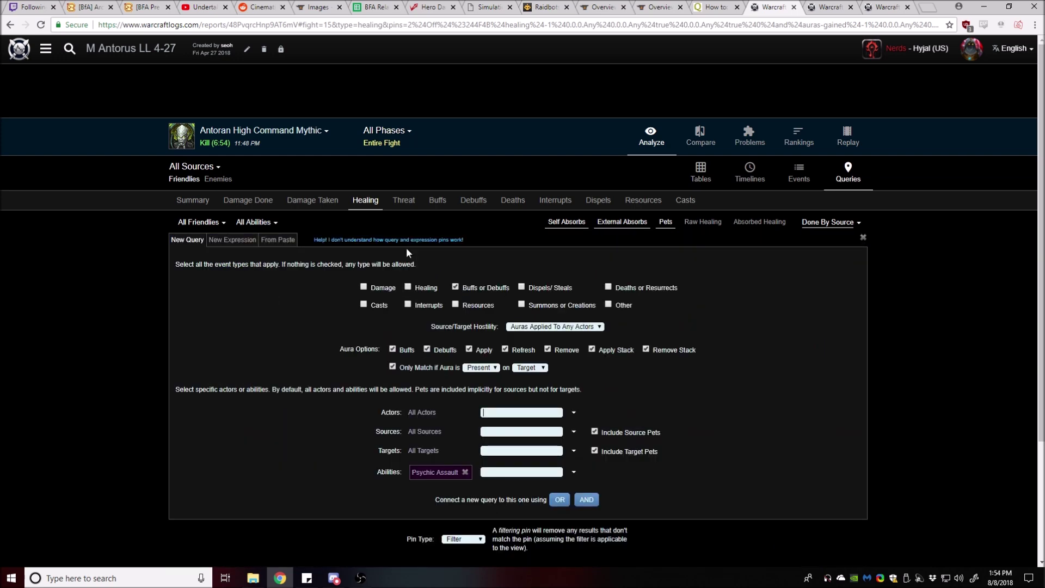
click(465, 472)
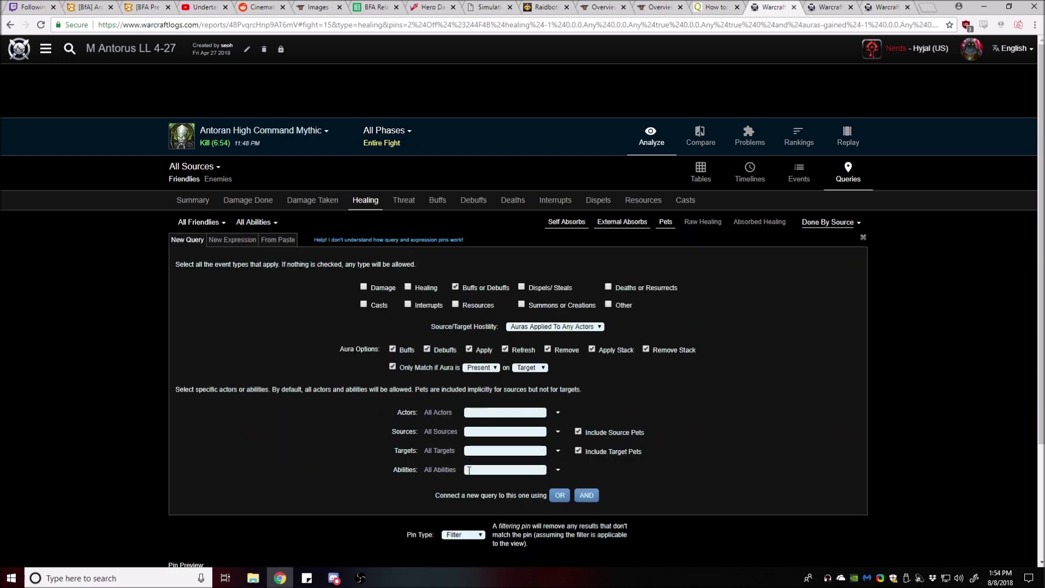
Step: Add both Chaos Pulse abilities to the aura query and apply the change to the filter pin
click(557, 472)
scroll(566, 463, down, 4)
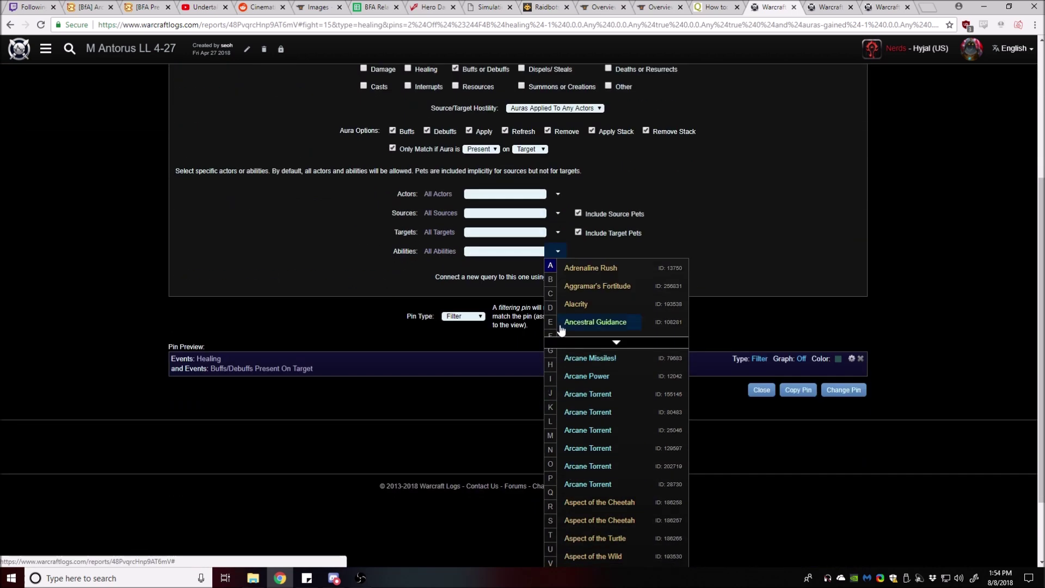
click(551, 294)
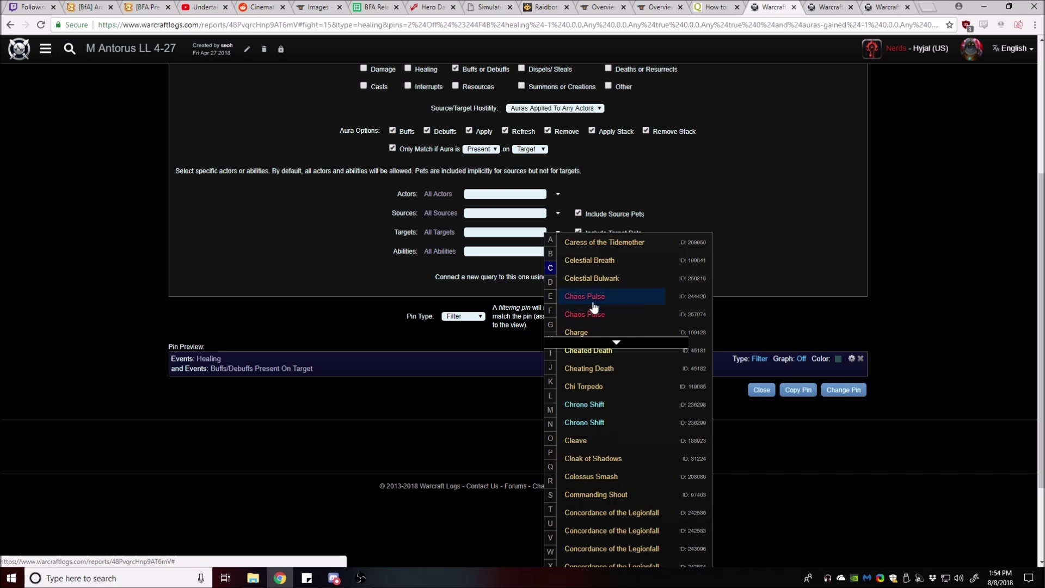
click(594, 299)
click(569, 317)
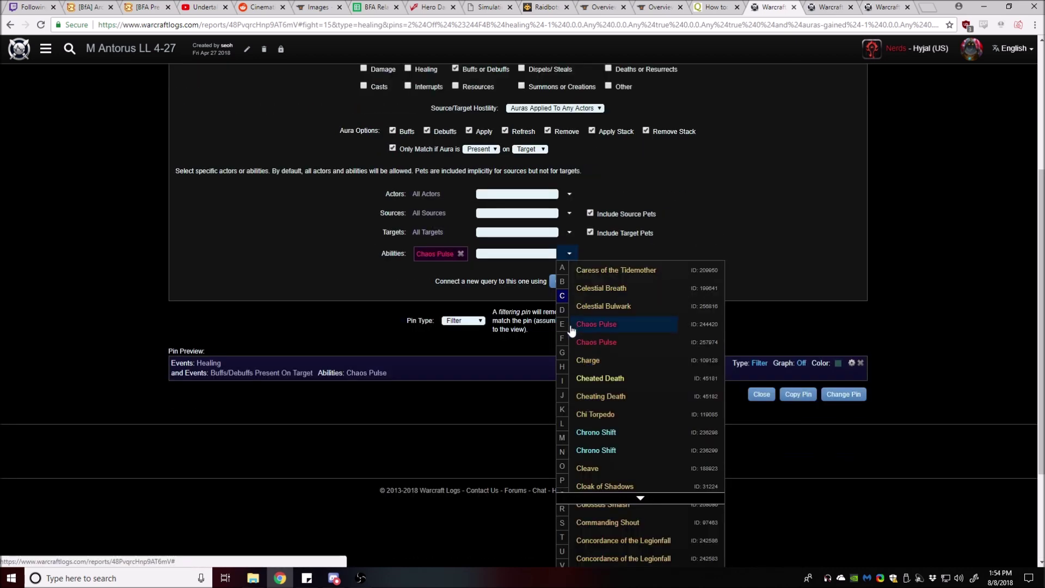
click(597, 342)
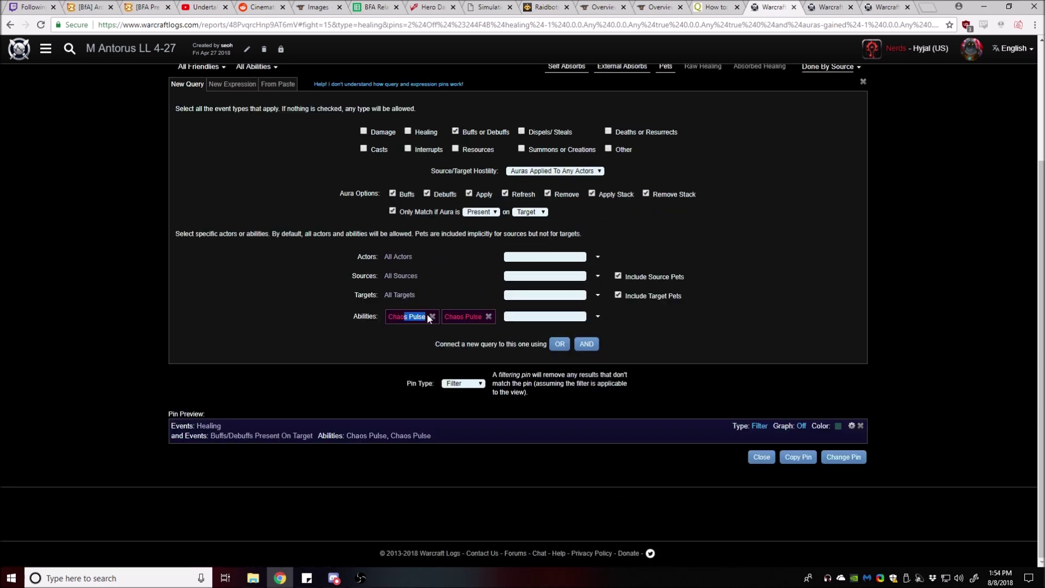
click(392, 348)
click(842, 457)
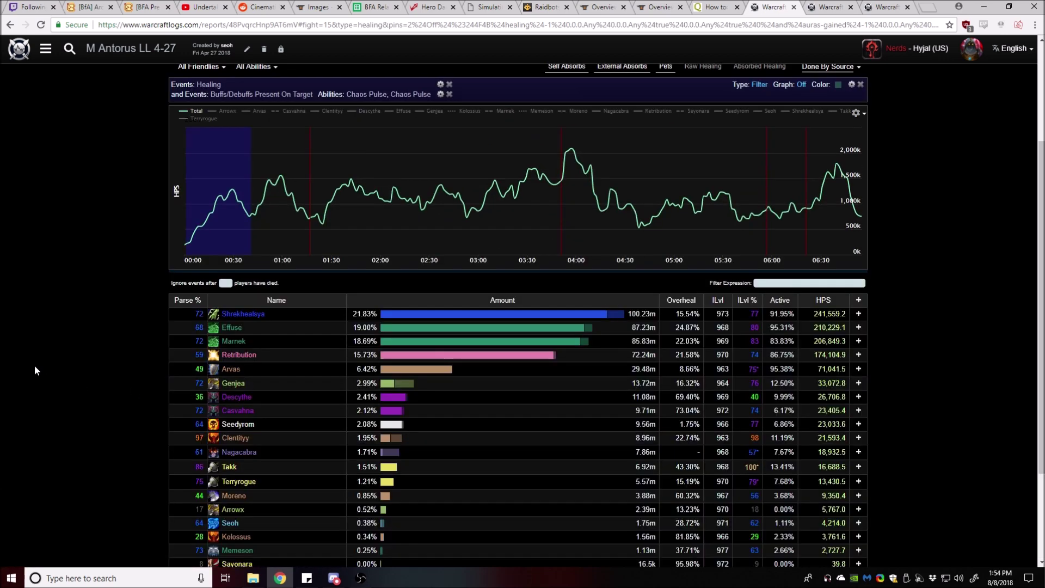
Step: Examine each healer's ability and target breakdown and item-level percentile for healing on targets affected by Chaos Pulse
scroll(37, 363, down, 1)
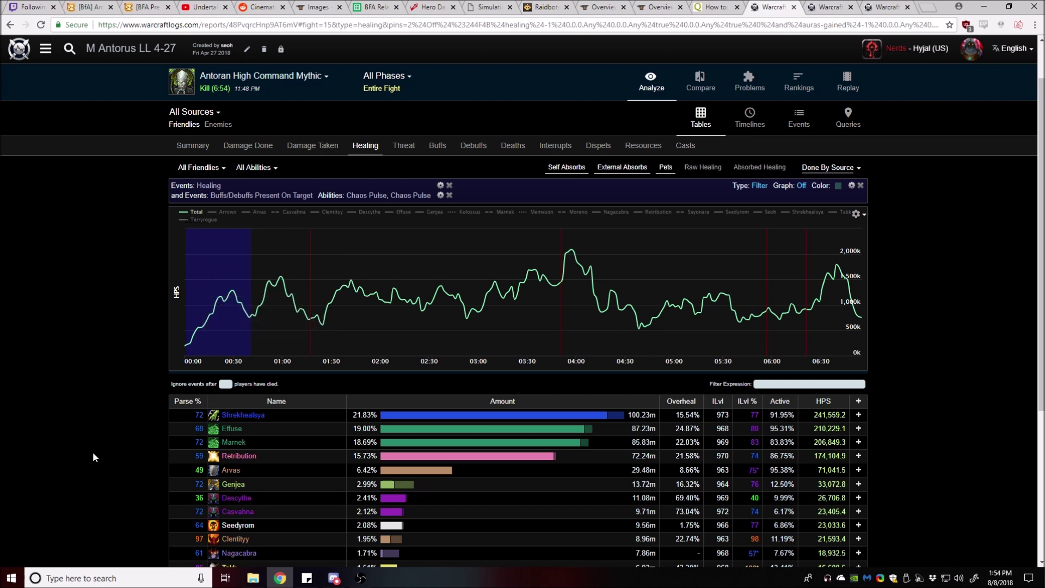
scroll(91, 451, down, 1)
mouse_move(269, 361)
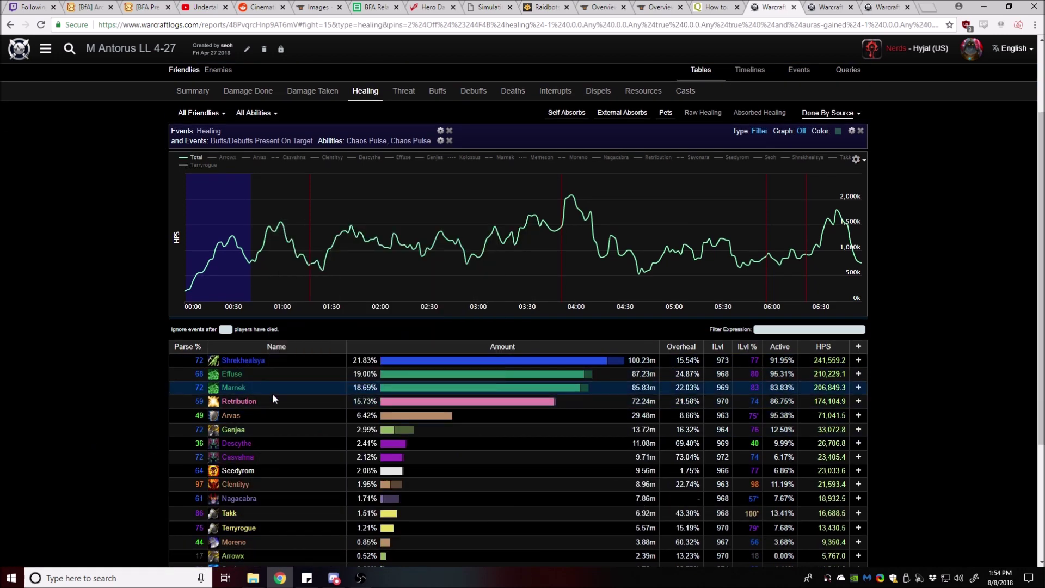
mouse_move(265, 407)
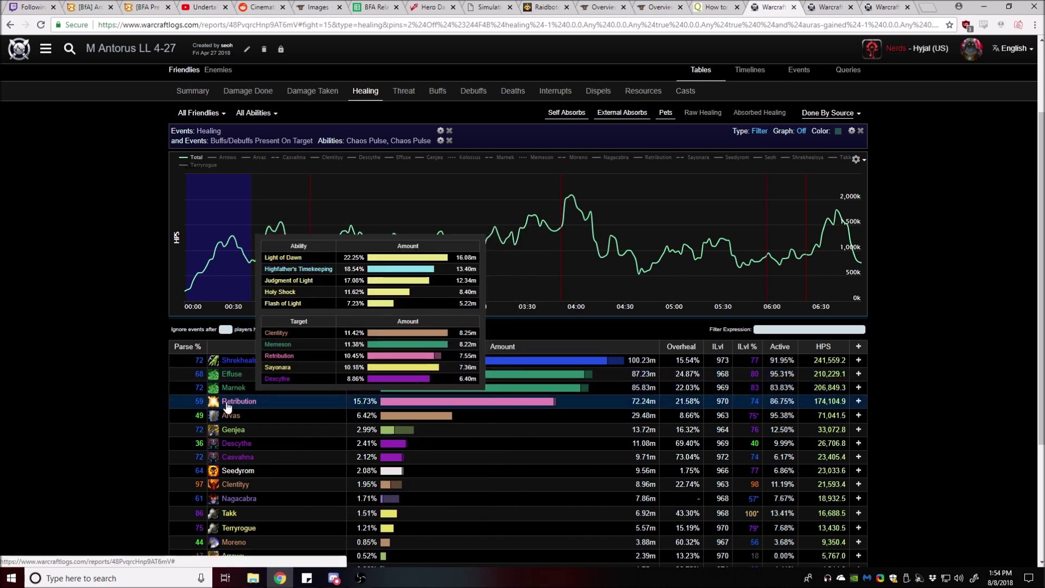
mouse_move(234, 375)
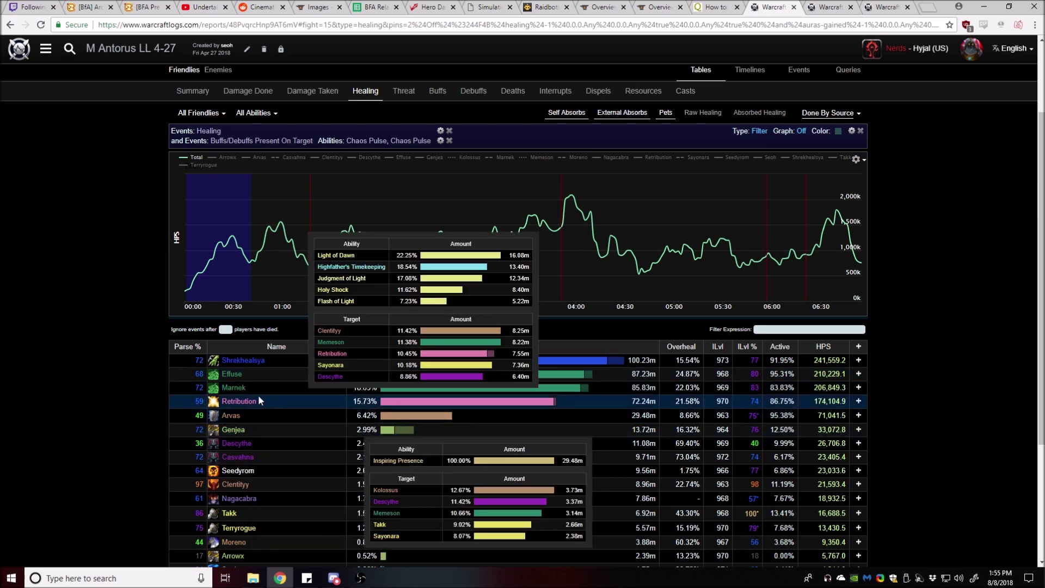
mouse_move(319, 370)
mouse_move(753, 396)
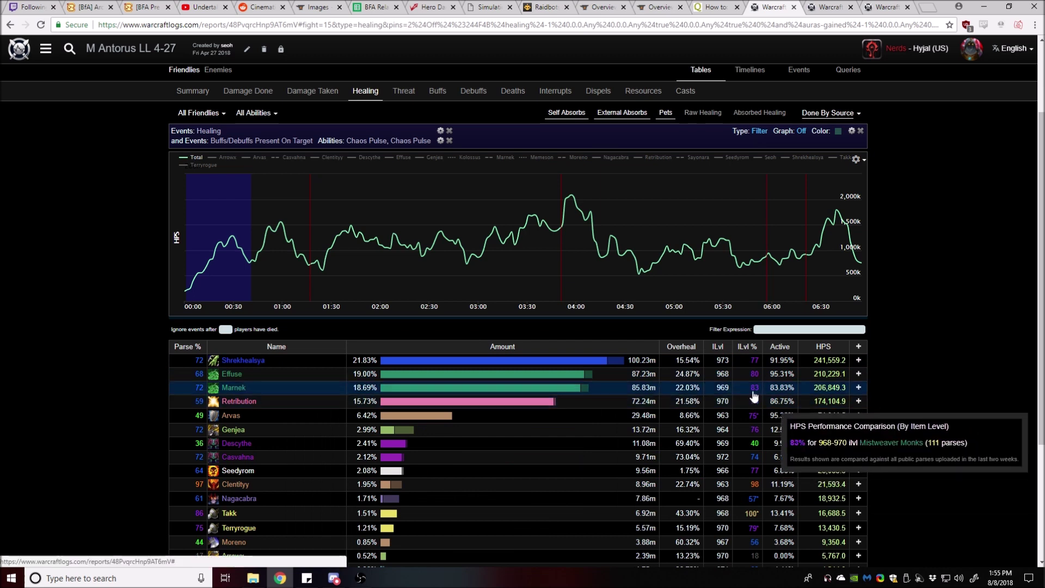
mouse_move(749, 360)
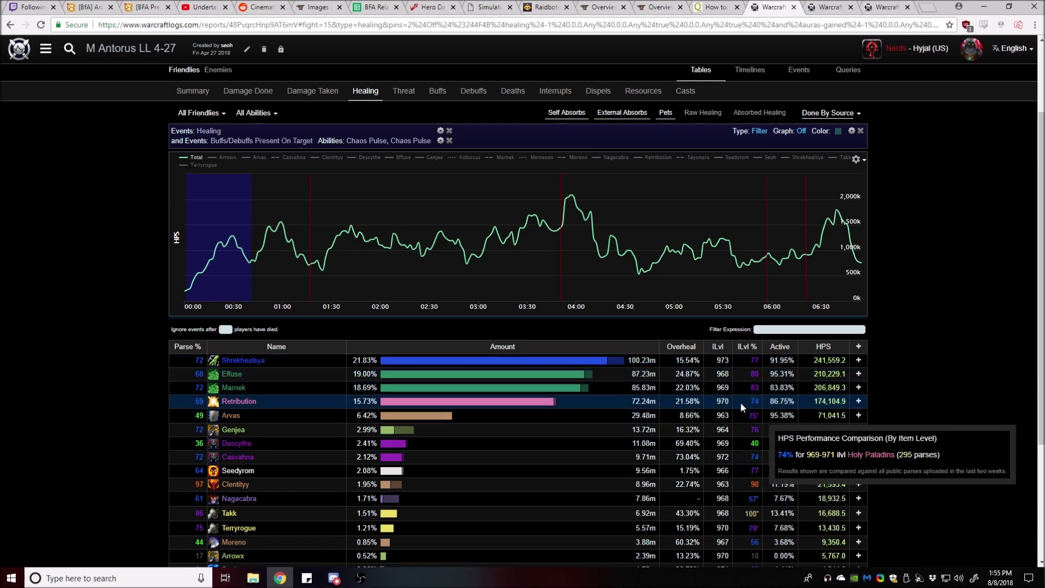
Step: Close the Antoran High Command log and review the Fulminating Pulse and Chilled Blood abilities in the Coven of Shivarra pin
click(794, 7)
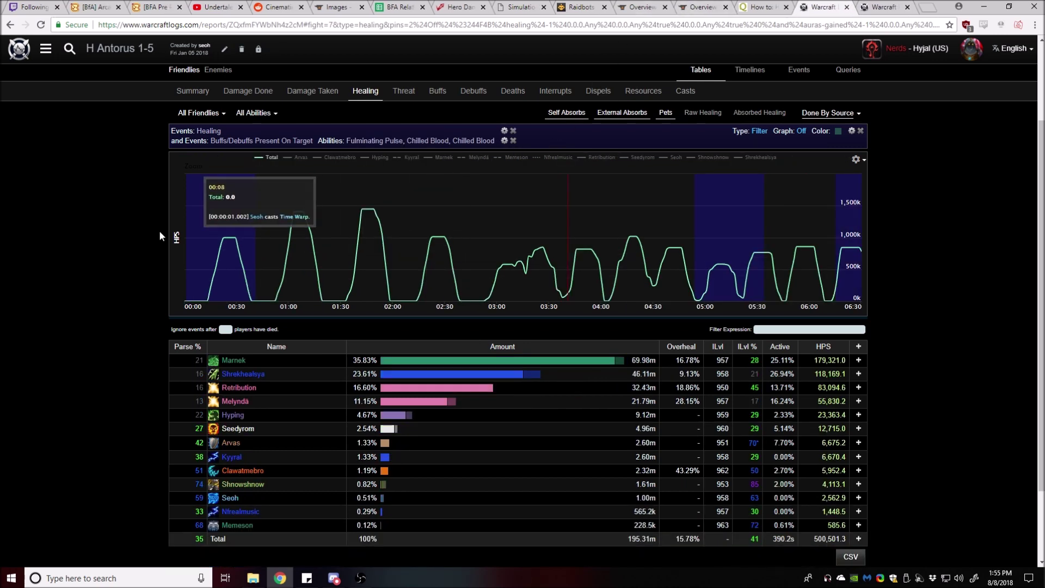
scroll(123, 250, up, 2)
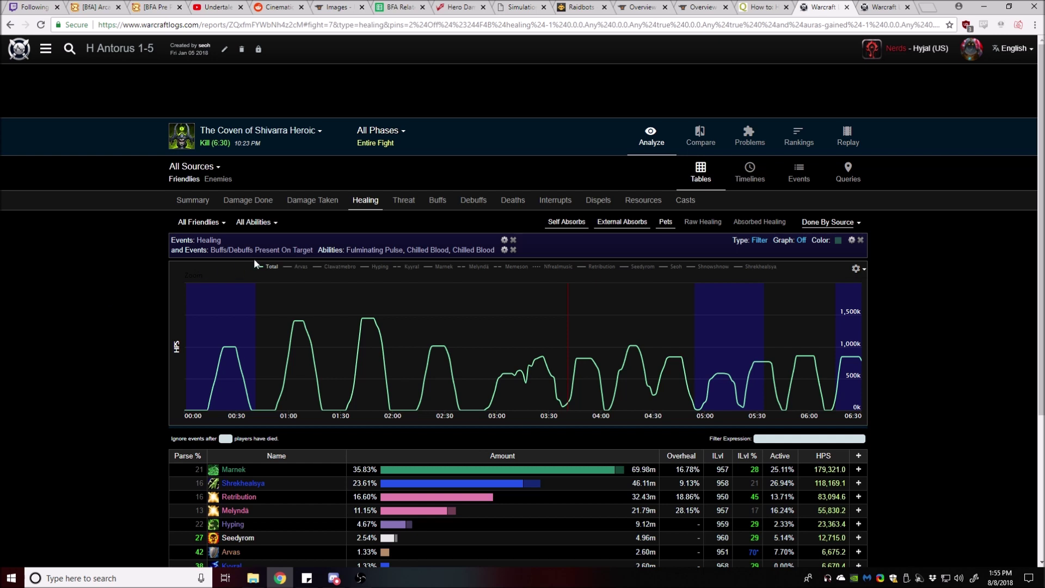
drag(357, 250, 474, 250)
click(471, 250)
click(419, 244)
drag(354, 244, 375, 250)
click(334, 250)
Step: Check the report's encounter list for The Coven of Shivarra Heroic pulls and return to the filtered healing table
click(295, 129)
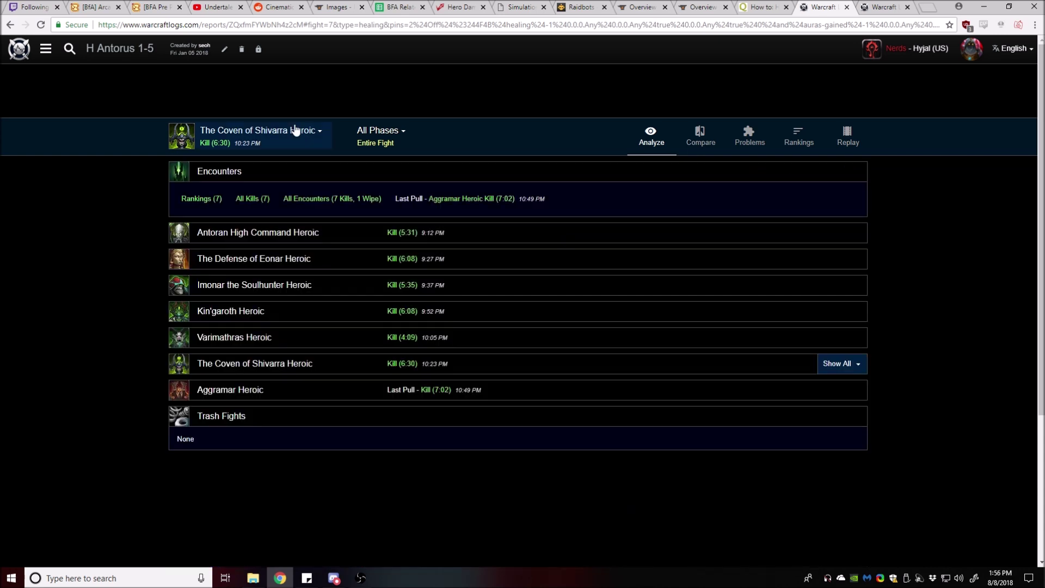
click(848, 364)
click(848, 364)
click(286, 140)
scroll(54, 338, down, 1)
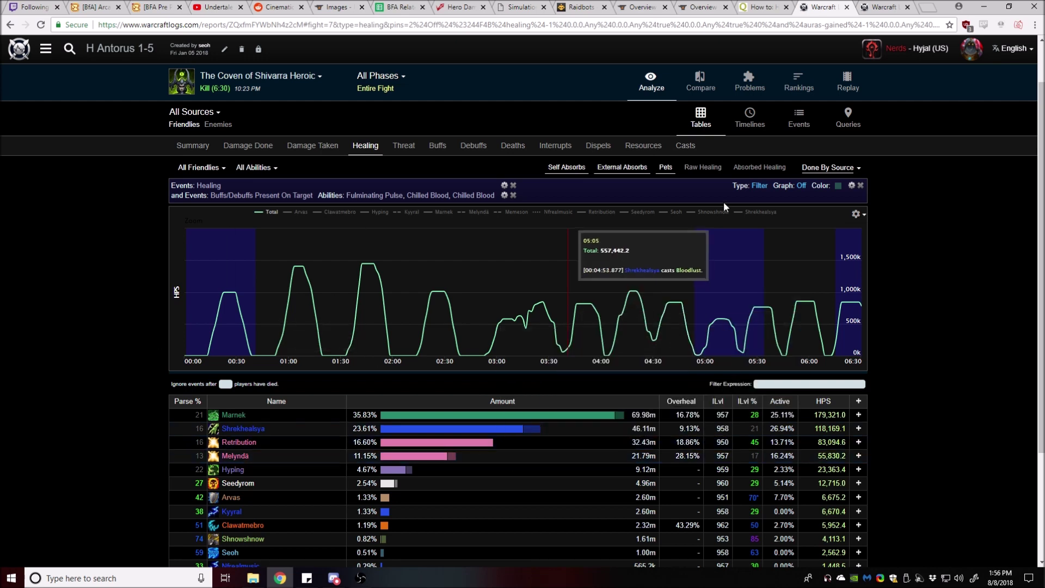
Step: Examine the Problems analysis of the Coven fight, especially Chilled Blood healing and Storm of Darkness, and return to the healing table
click(750, 83)
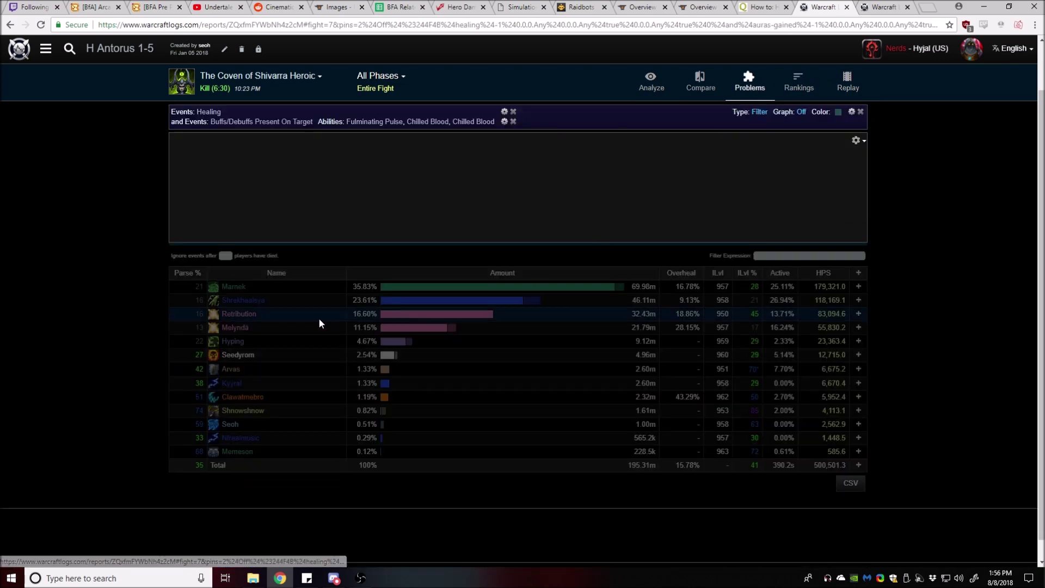
scroll(237, 374, down, 4)
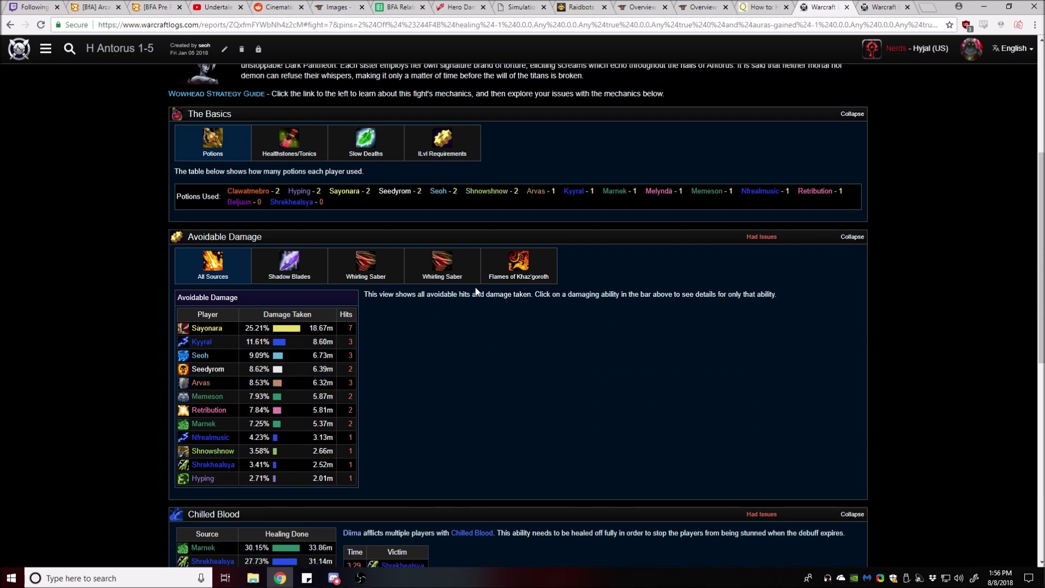
scroll(200, 261, down, 4)
scroll(200, 312, down, 2)
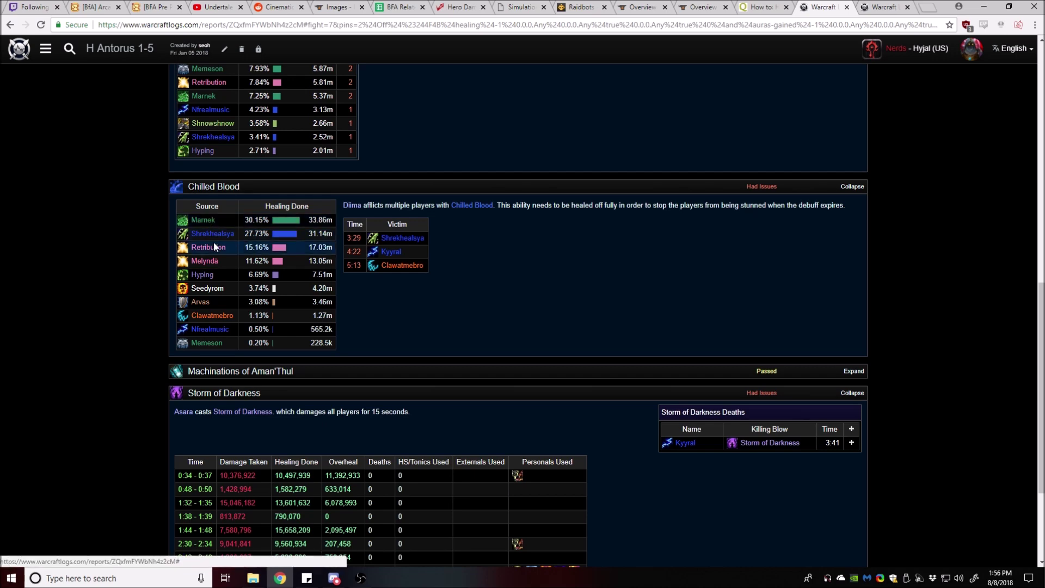
scroll(97, 353, down, 2)
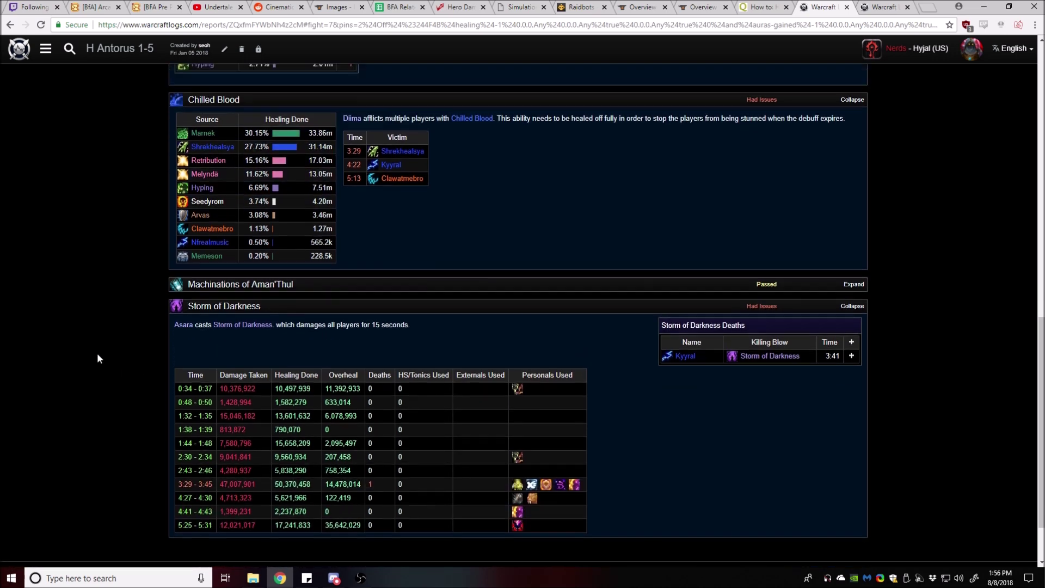
scroll(145, 332, up, 3)
scroll(163, 241, up, 6)
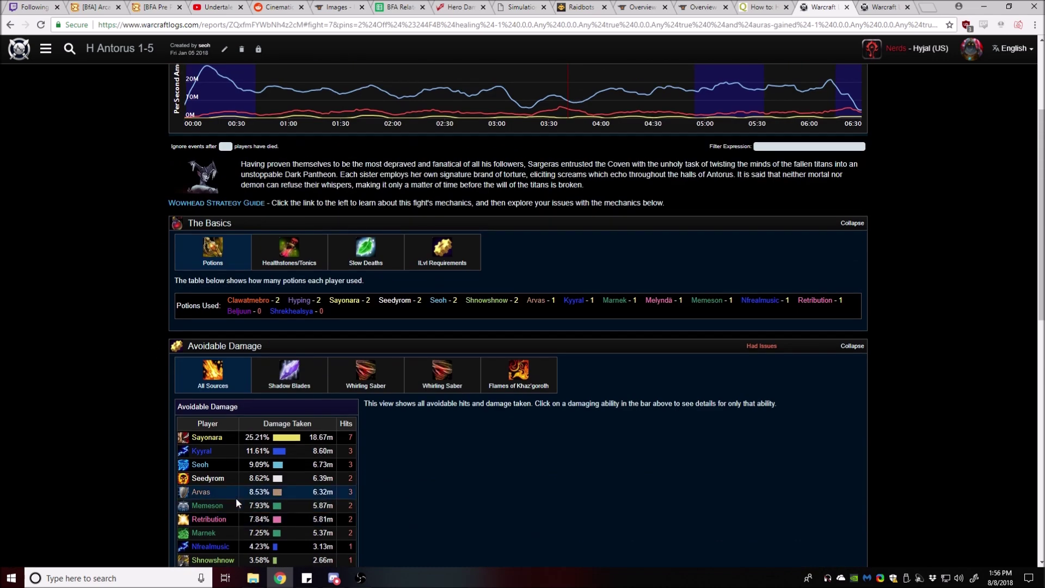
click(10, 25)
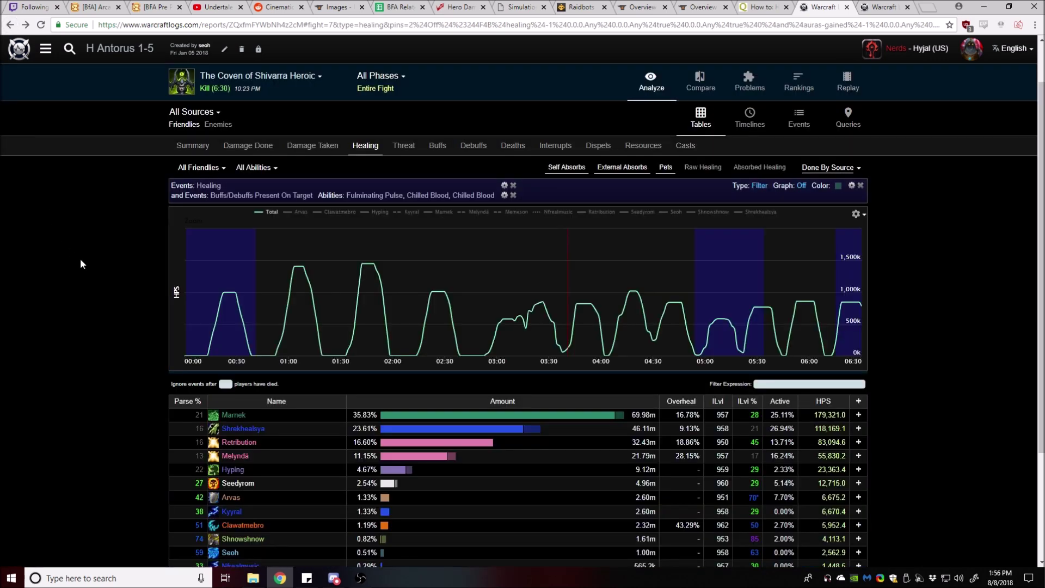
Step: Examine the healers' breakdowns by ability, target and harmful ability for healing on targets with Fulminating Pulse or Chilled Blood
scroll(66, 370, down, 1)
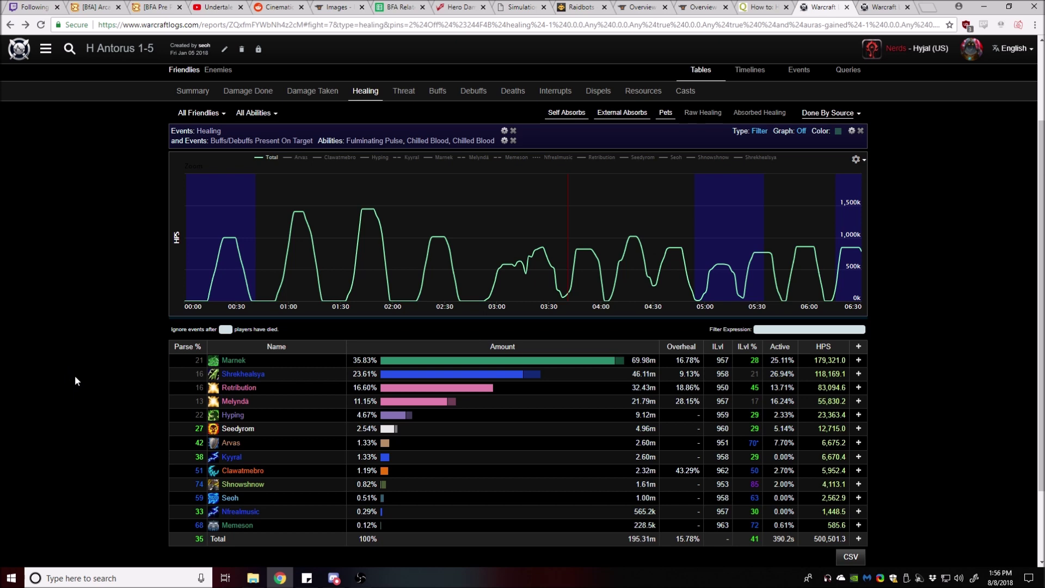
mouse_move(295, 398)
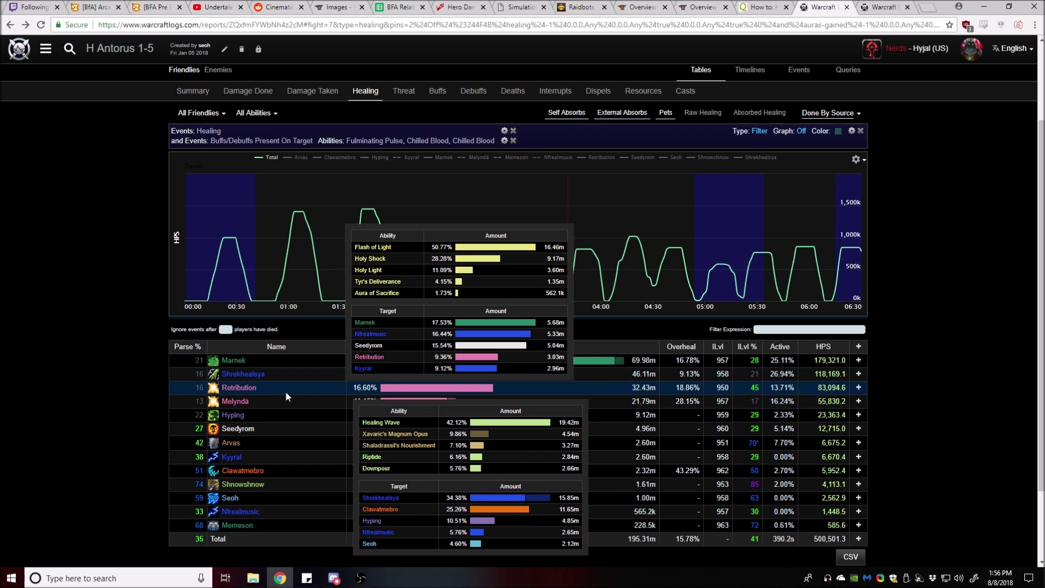
mouse_move(229, 362)
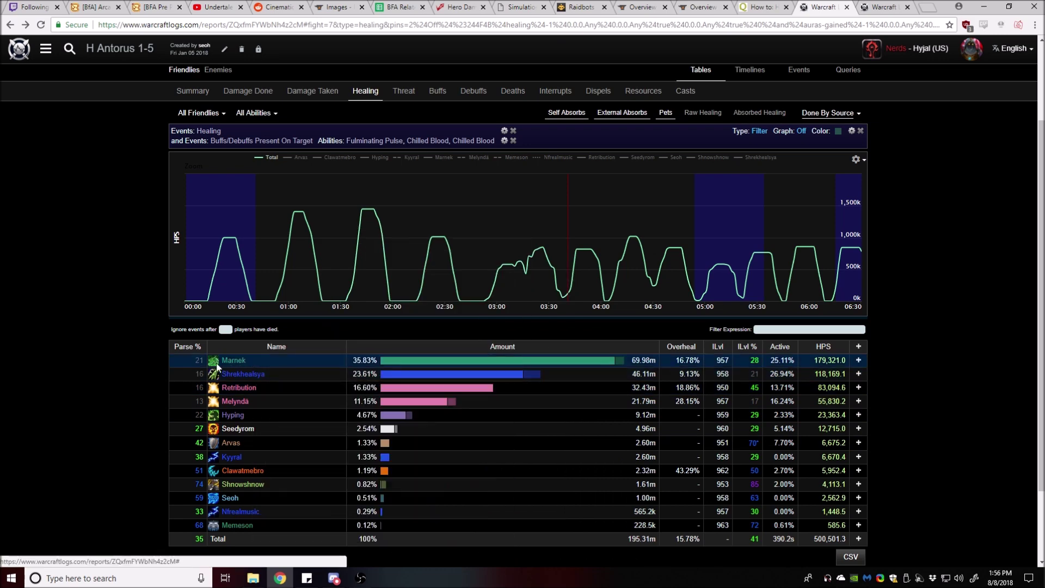
scroll(416, 272, up, 2)
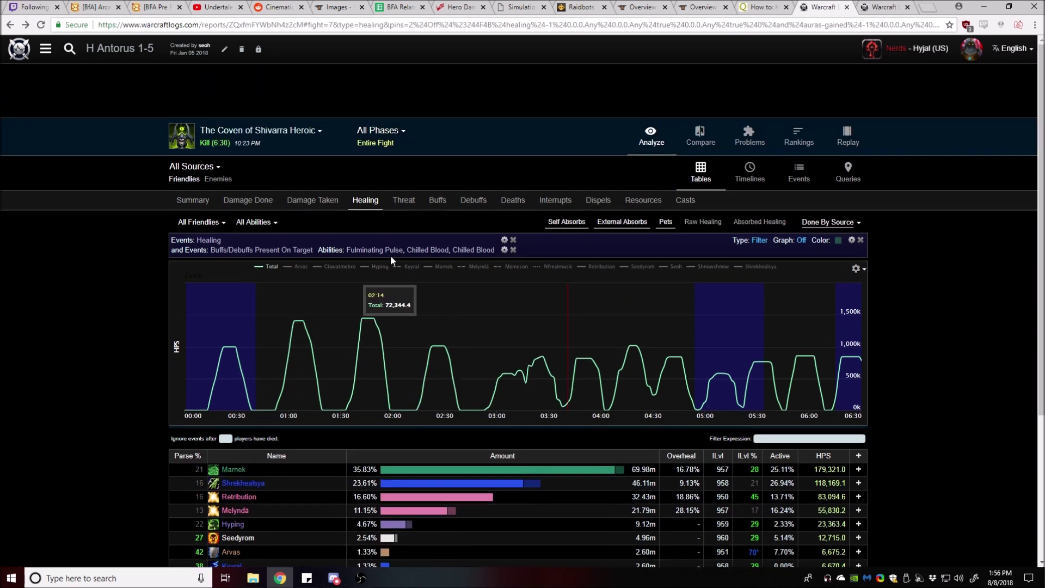
scroll(292, 456, down, 2)
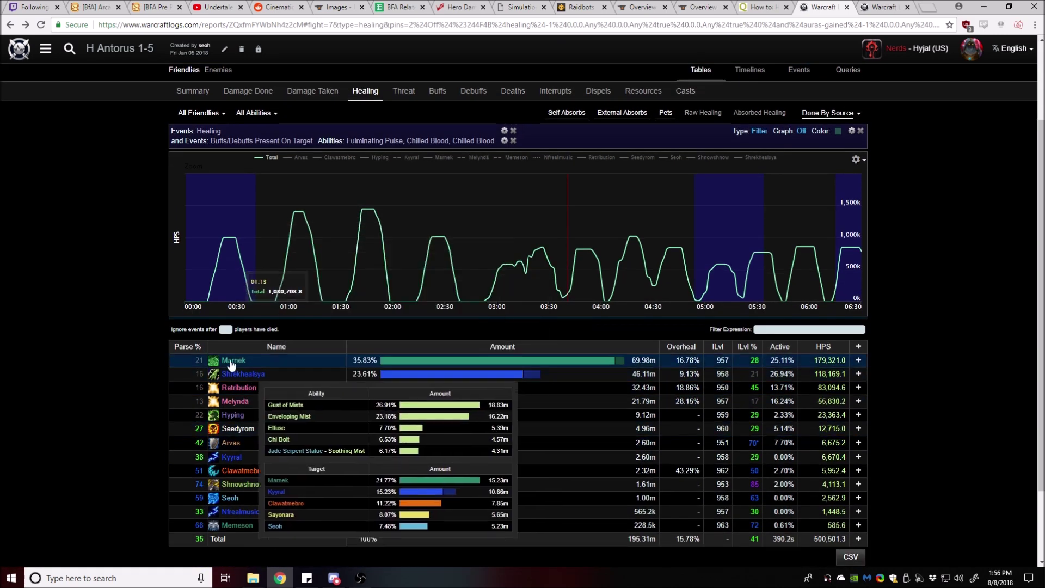
mouse_move(653, 372)
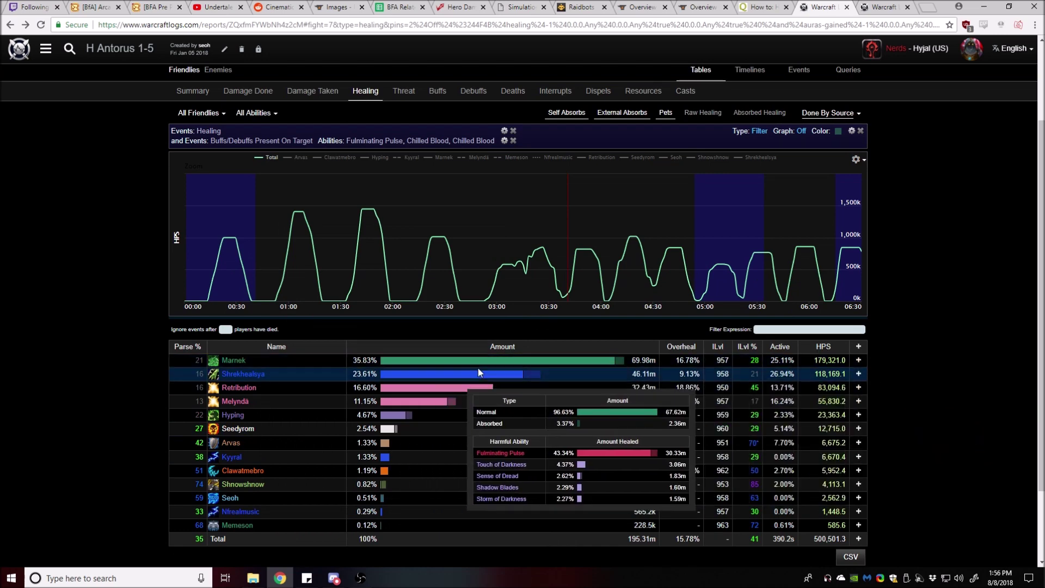
mouse_move(504, 403)
scroll(73, 332, up, 1)
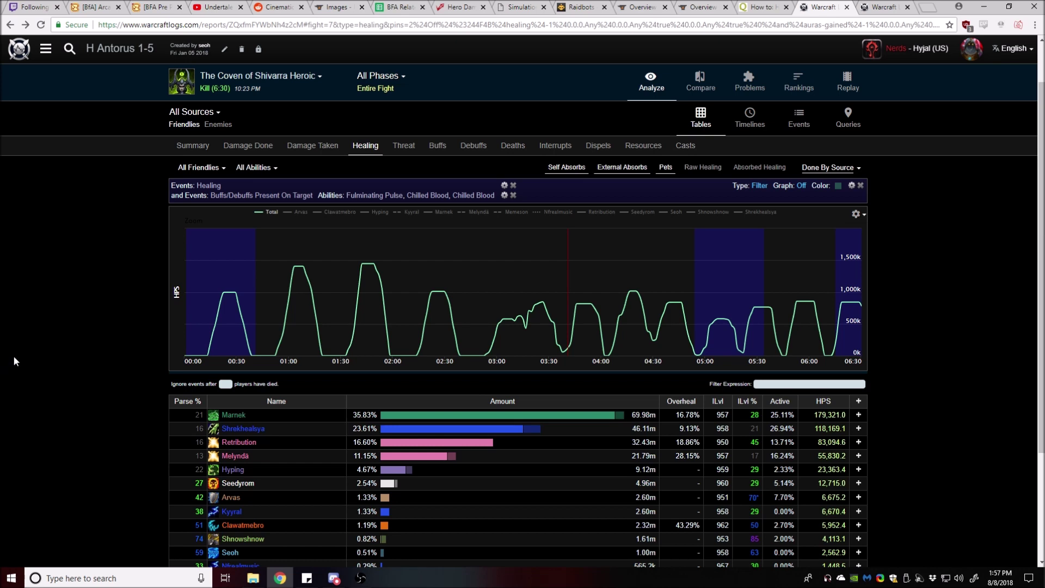
mouse_move(253, 443)
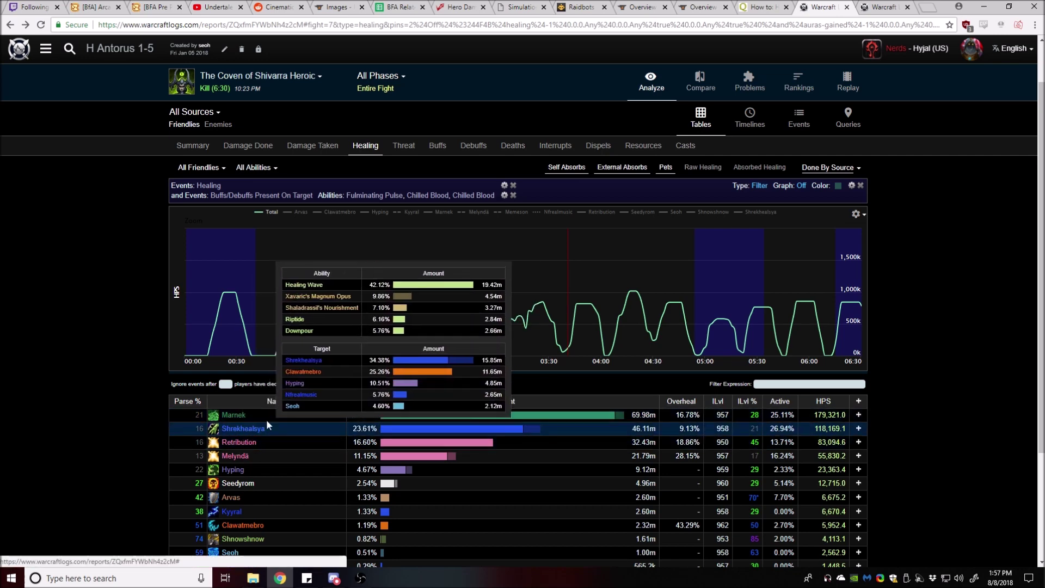
Step: Review the Chilled Blood healing-done ranking in the Coven fight's Problems analysis again
click(754, 89)
scroll(59, 305, down, 10)
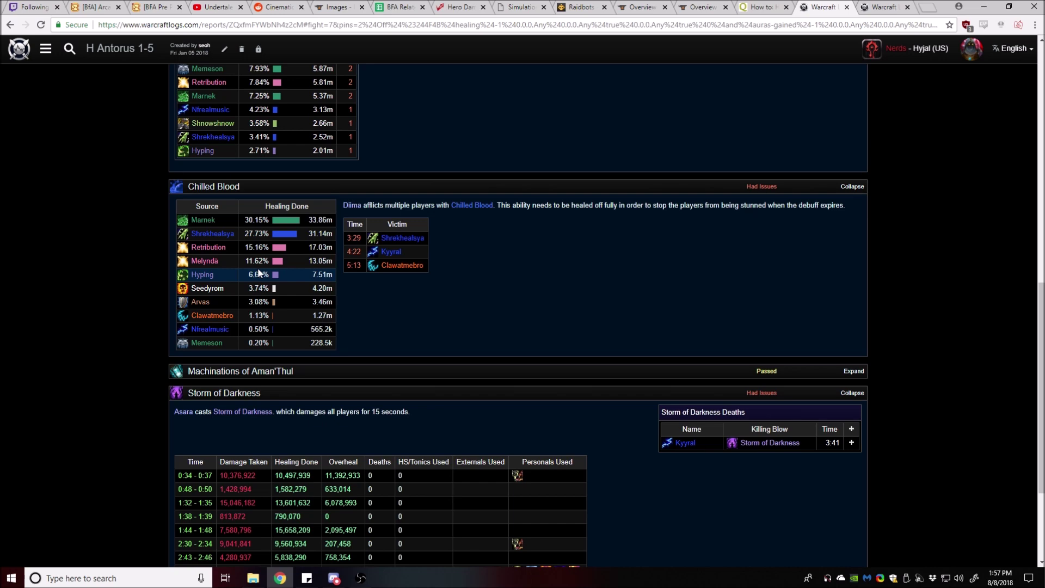
click(181, 229)
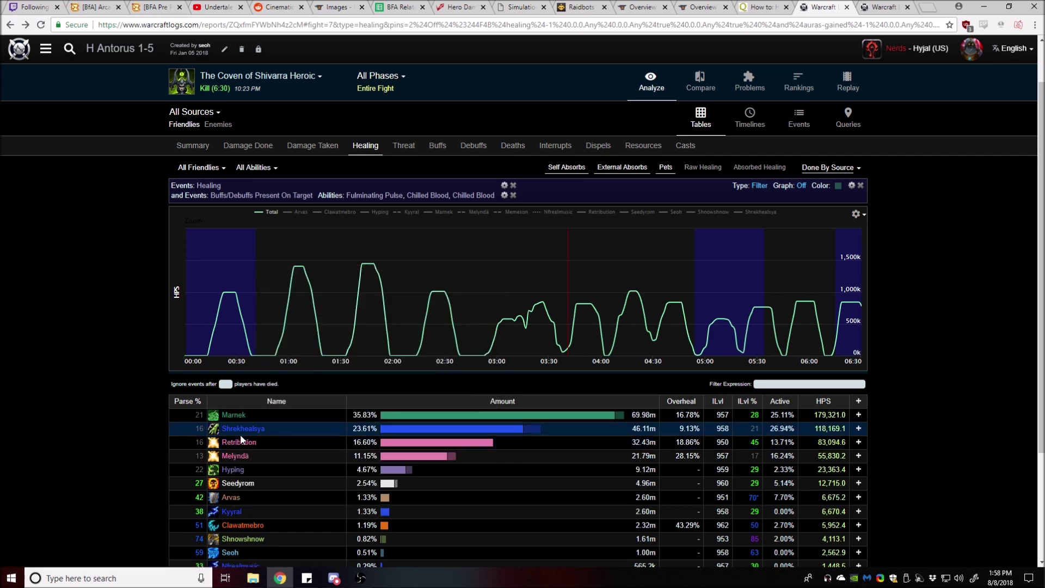
Step: Switch to the H/M Antorus 1-19 log and view its healing table filtered by Chilled Blood and Fulminating Pulse
click(871, 8)
scroll(326, 381, down, 4)
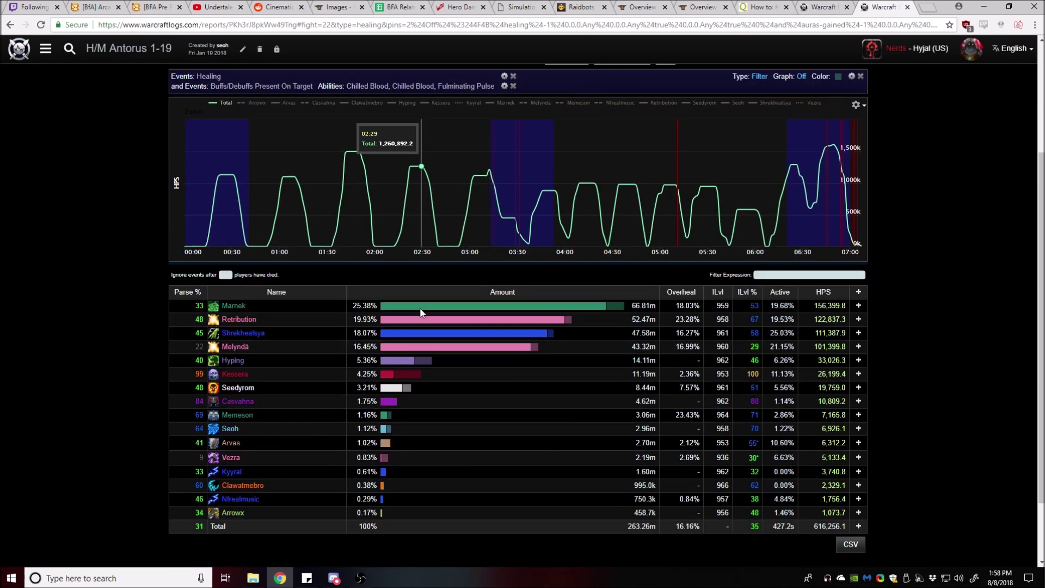
Step: Compare the debuff-filtered Coven of Shivarra healing views of the H/M Antorus 1-19 and H Antorus 1-5 logs
scroll(288, 383, up, 4)
scroll(325, 381, down, 1)
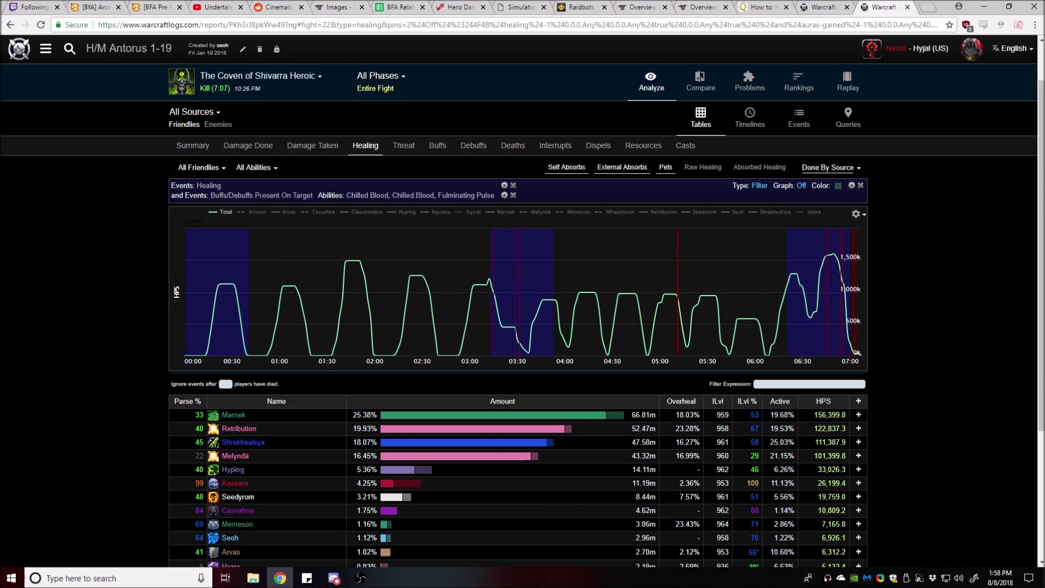
scroll(279, 140, up, 1)
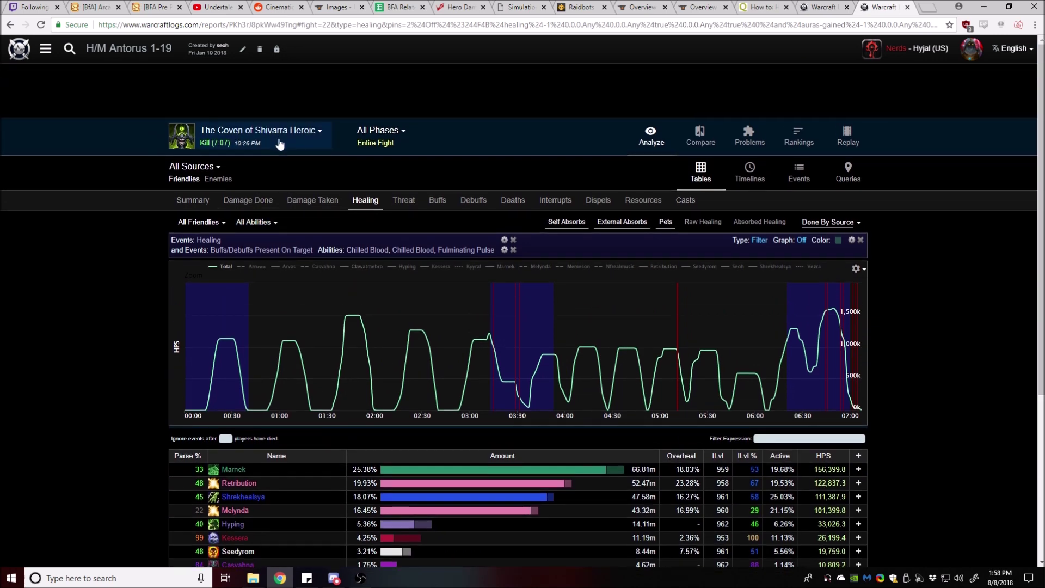
click(834, 4)
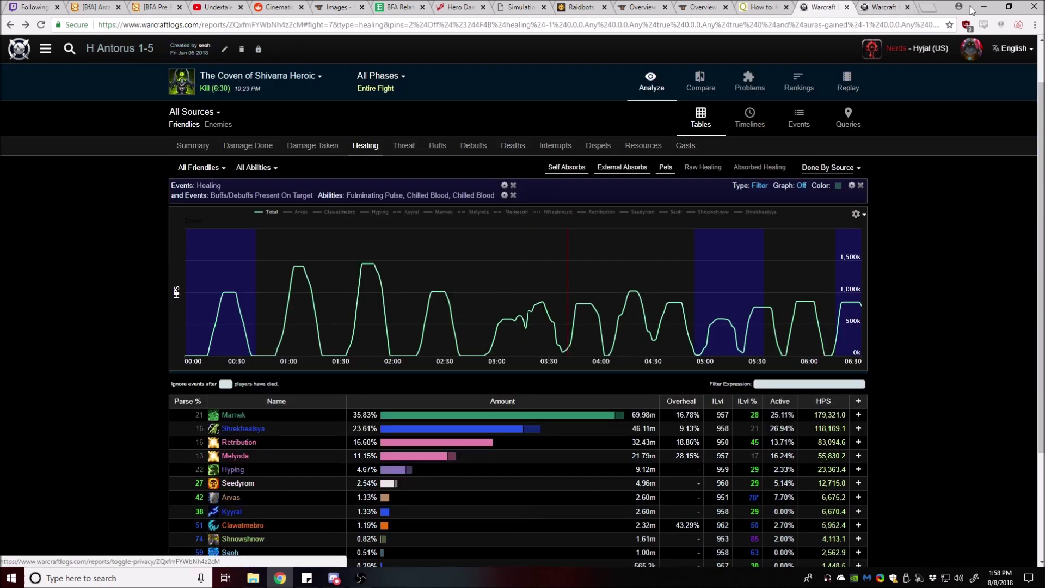
key(ctrl+Tab)
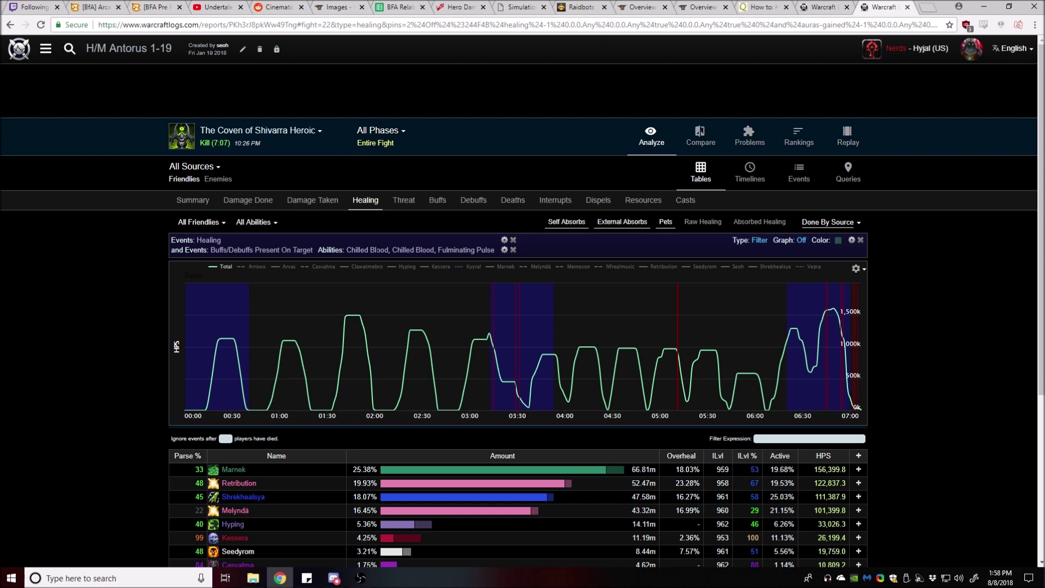
Step: Examine the healers' breakdowns by harmful ability in the filtered healing table of the H/M Antorus 1-19 Coven fight
scroll(404, 383, down, 4)
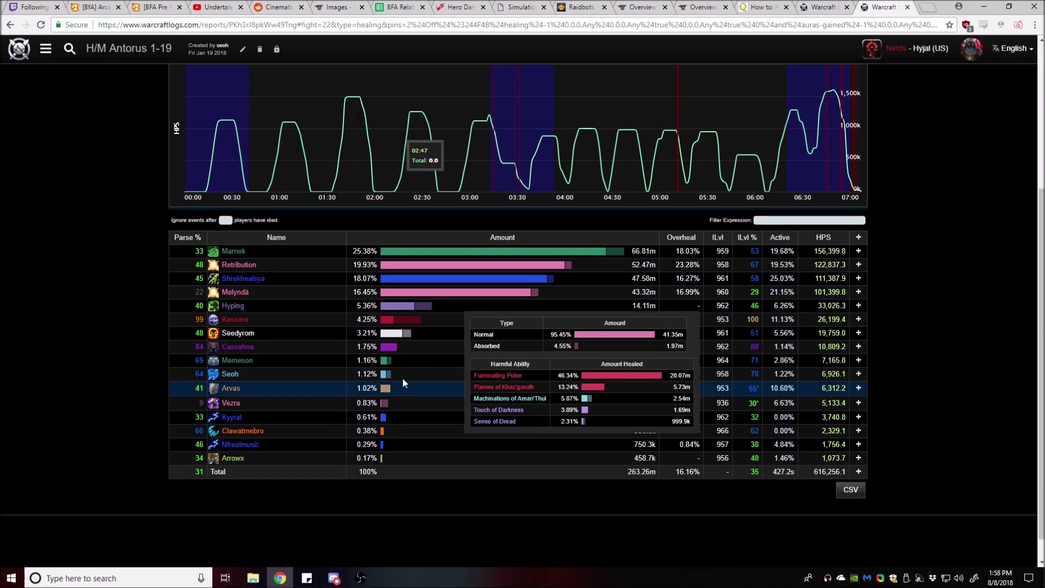
scroll(427, 354, up, 1)
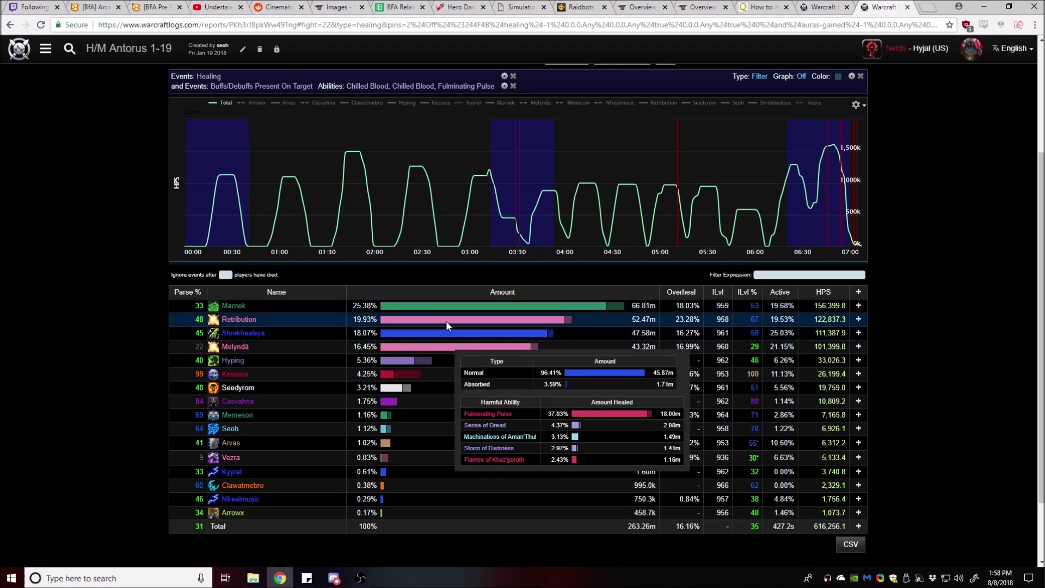
scroll(537, 402, up, 2)
scroll(536, 402, down, 1)
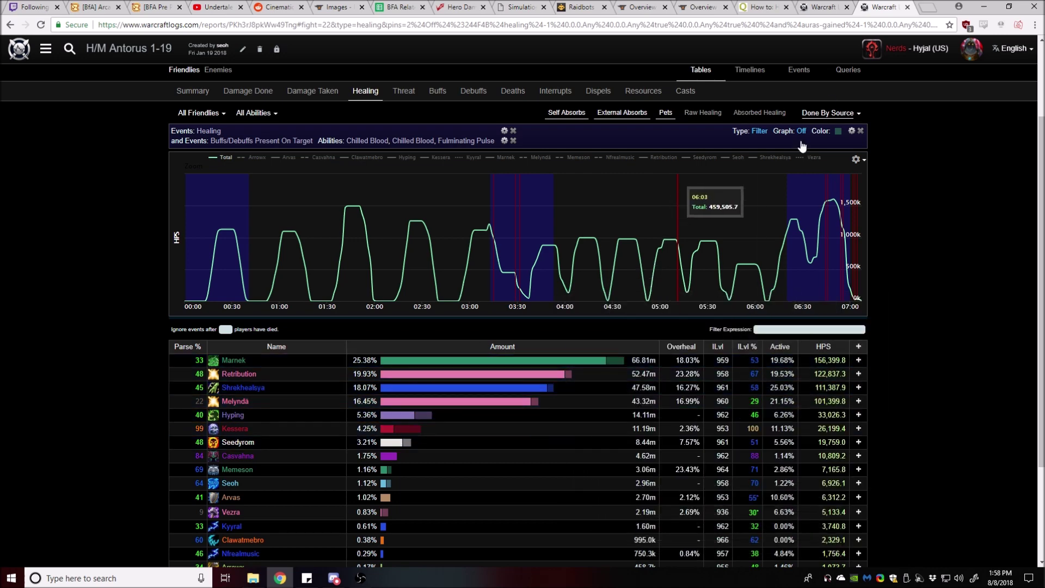
Step: Open the Problems analysis of the H/M Antorus 1-19 Coven fight and review Fulminating Pulse, Sense of Dread and Chilled Blood
scroll(702, 207, up, 2)
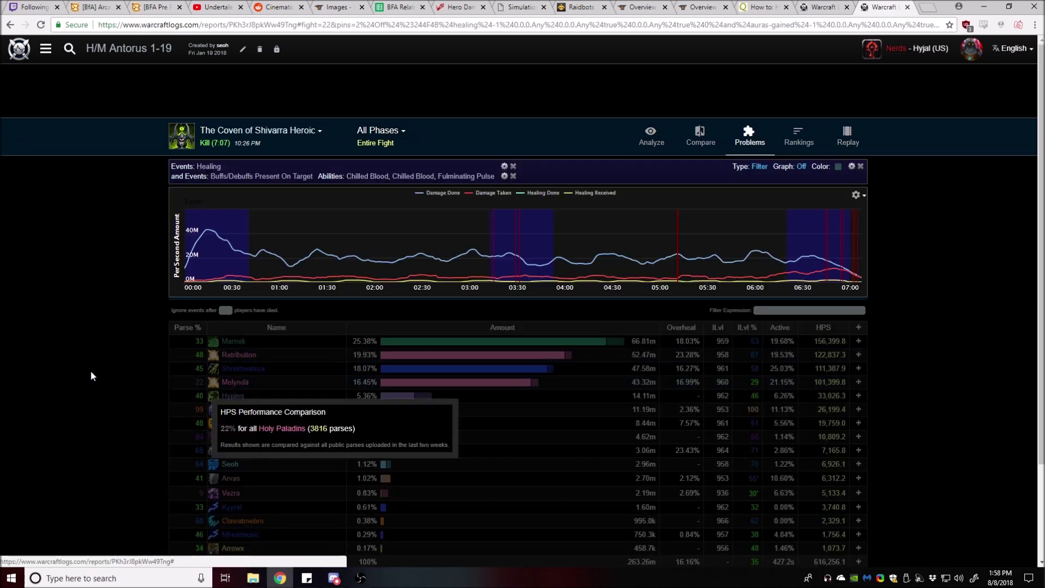
scroll(92, 373, down, 5)
scroll(93, 373, down, 5)
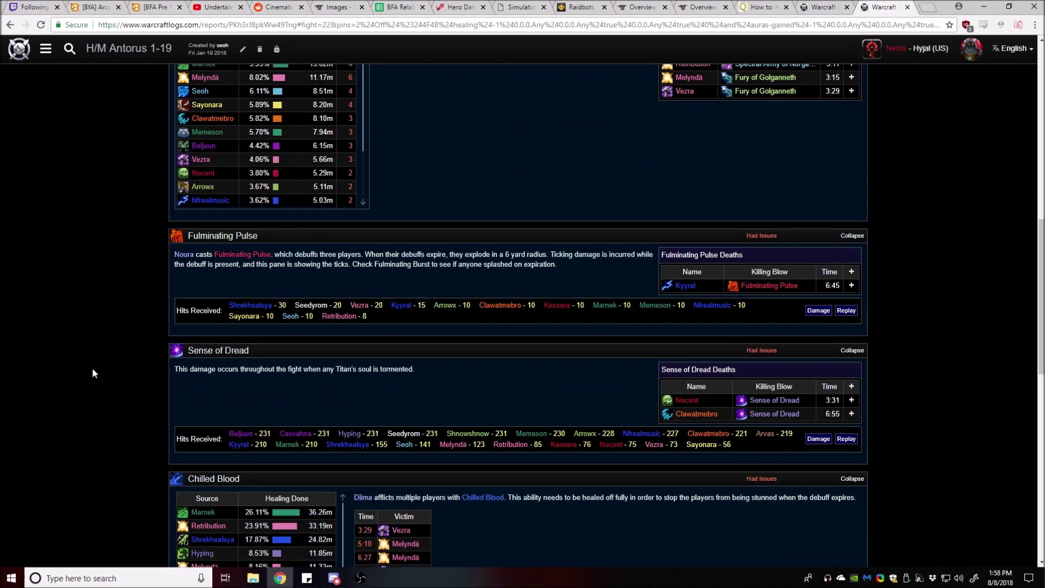
scroll(93, 373, down, 2)
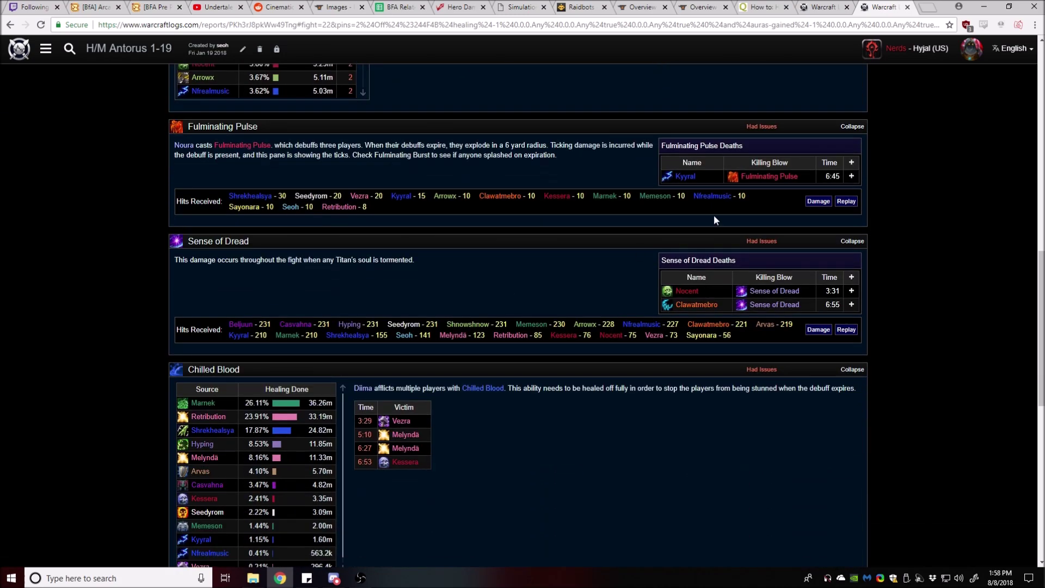
scroll(83, 286, down, 1)
scroll(82, 284, down, 2)
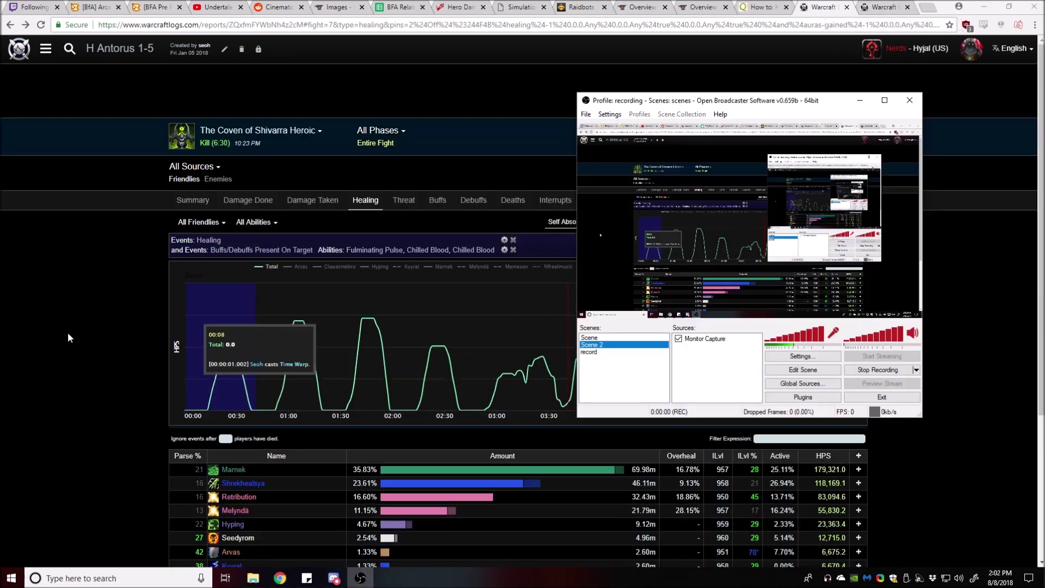
Step: Review the H Antorus 1-5 Coven healing table filtered by Fulminating Pulse and Chilled Blood
click(67, 332)
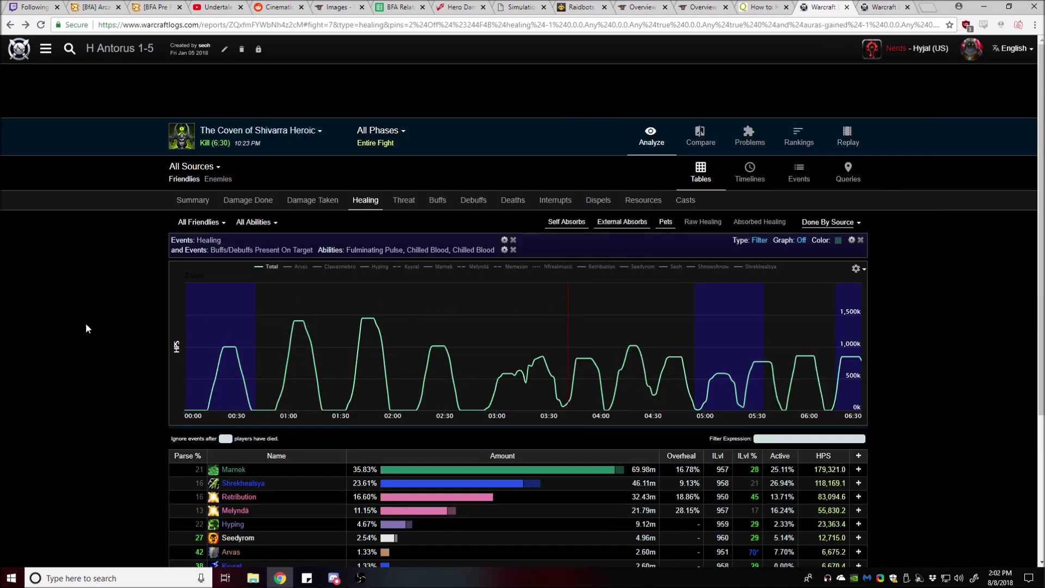
scroll(87, 328, down, 3)
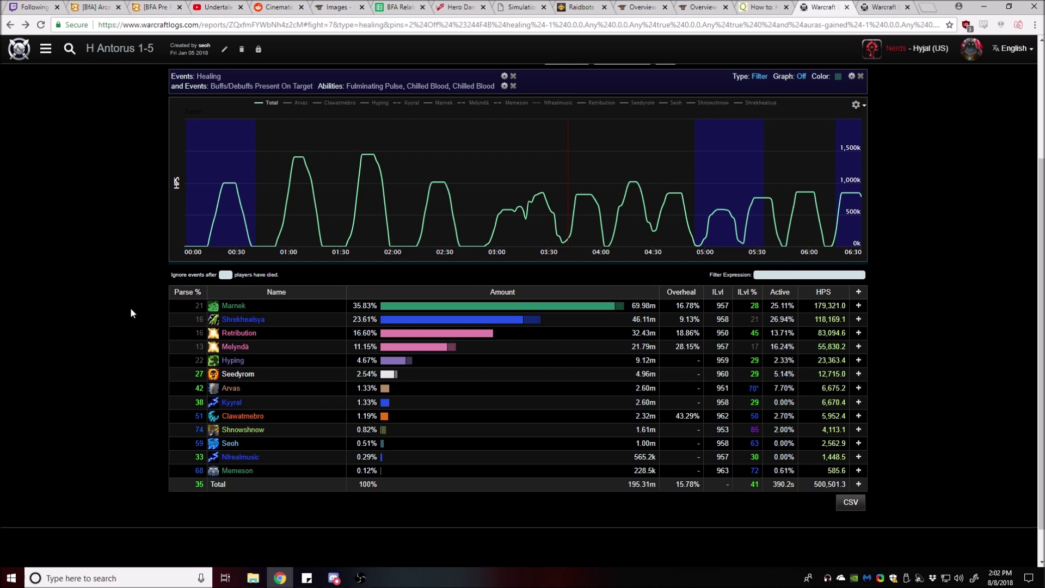
scroll(120, 310, up, 1)
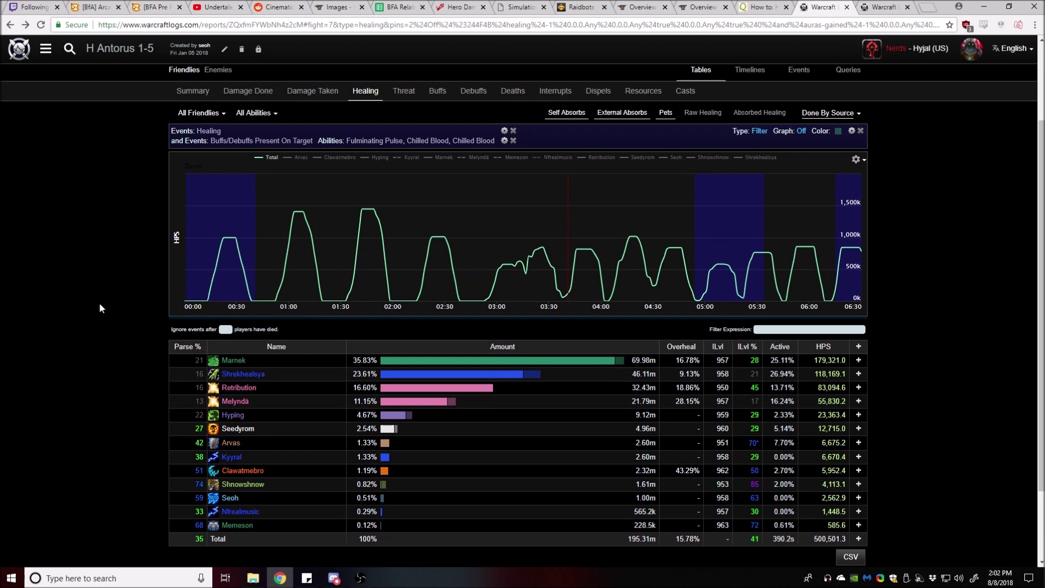